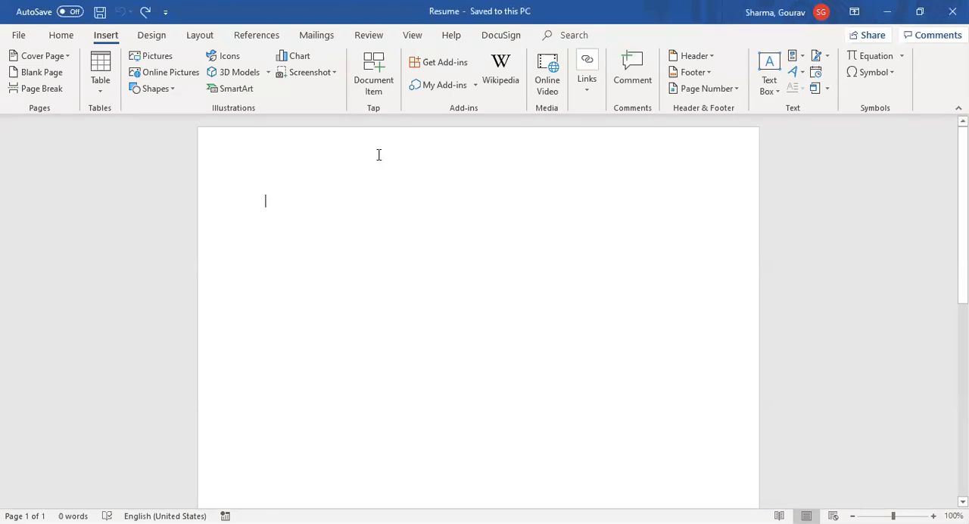
left_click(64, 36)
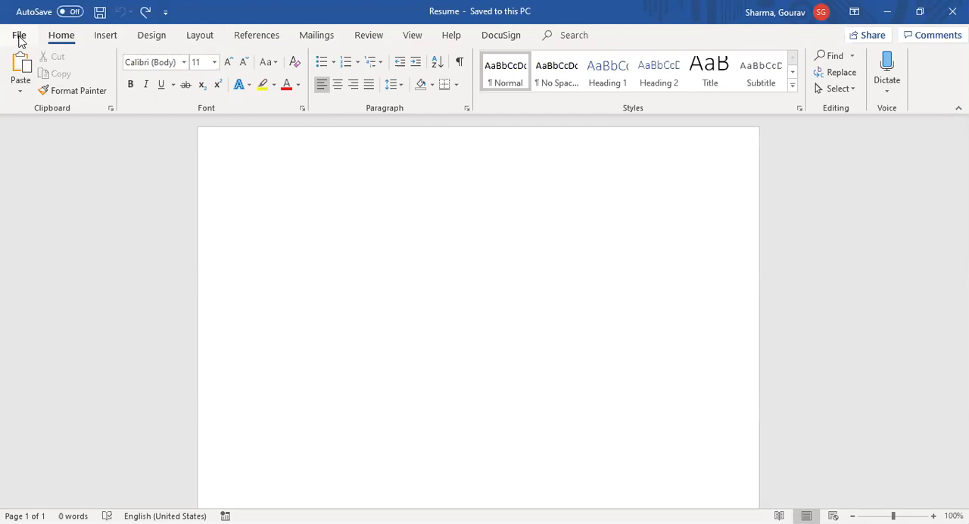
left_click(19, 35)
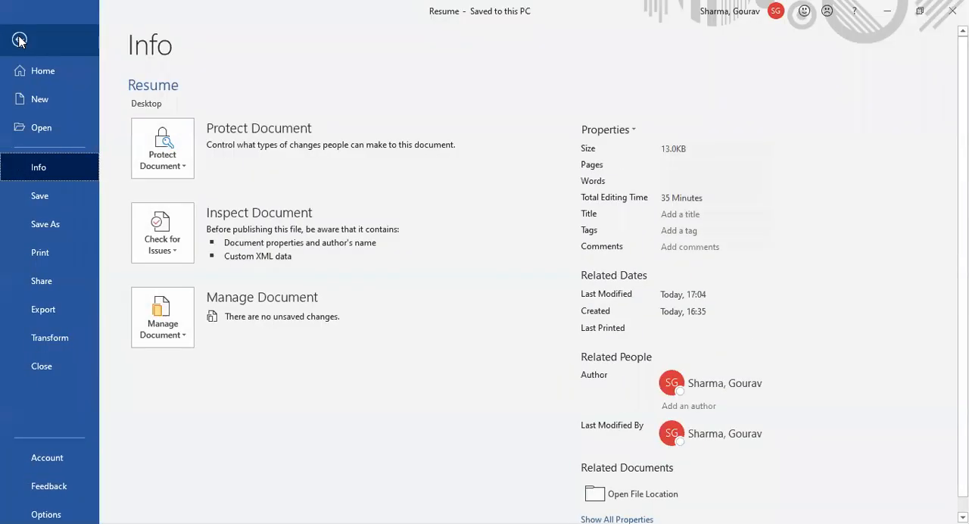
left_click(19, 39)
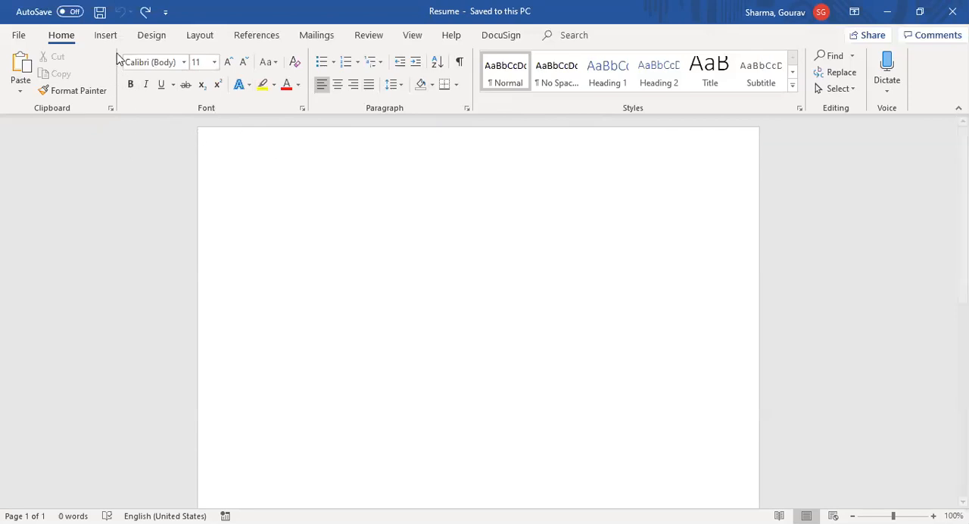
left_click(107, 36)
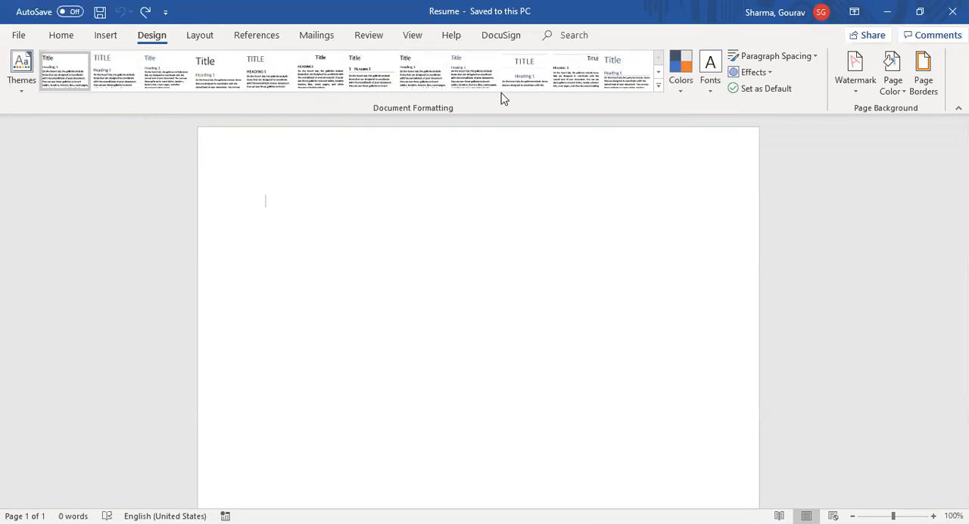
left_click(201, 38)
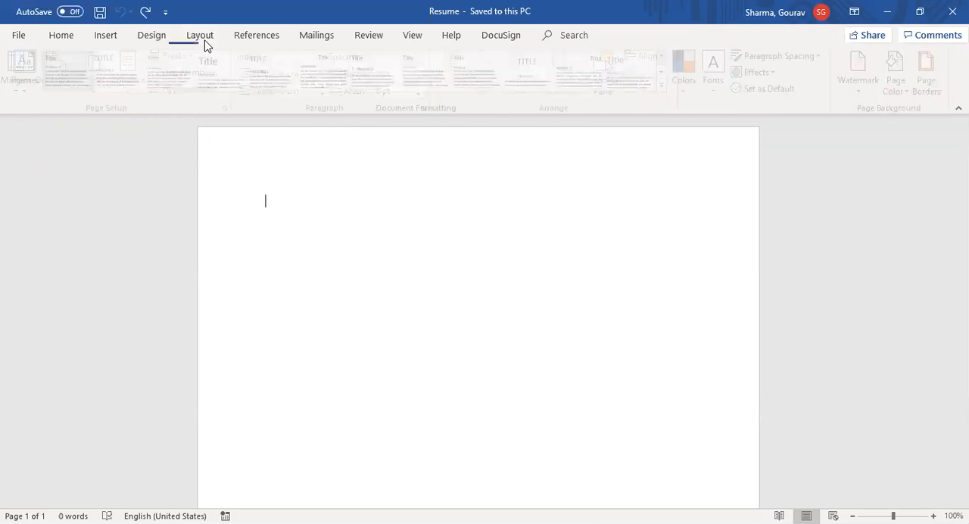
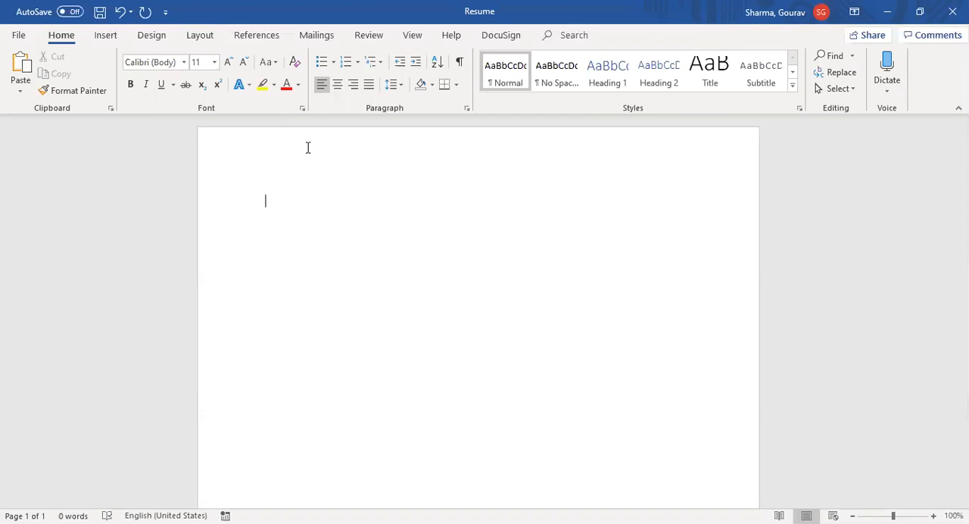
Step: Enter the centred heading RESUME on the first line at 18 pt
left_click(337, 84)
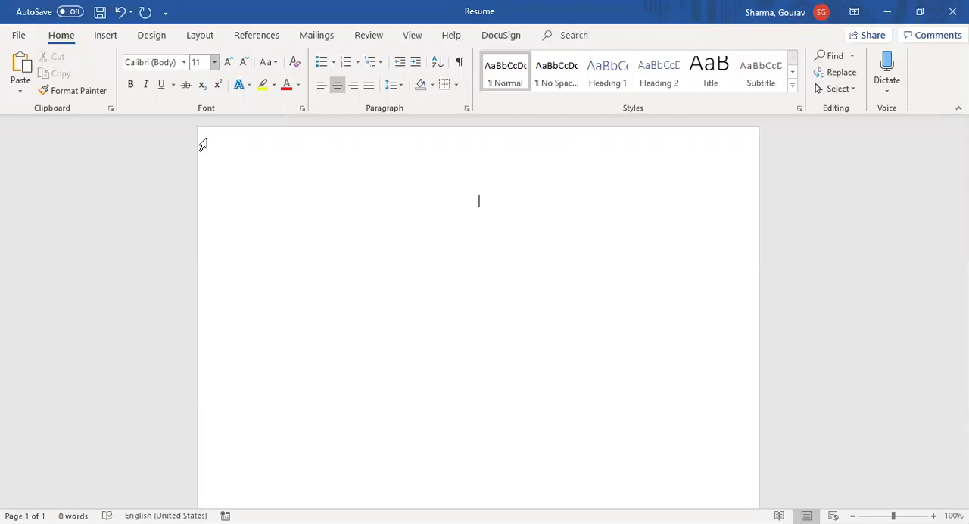
left_click(215, 62)
type("18")
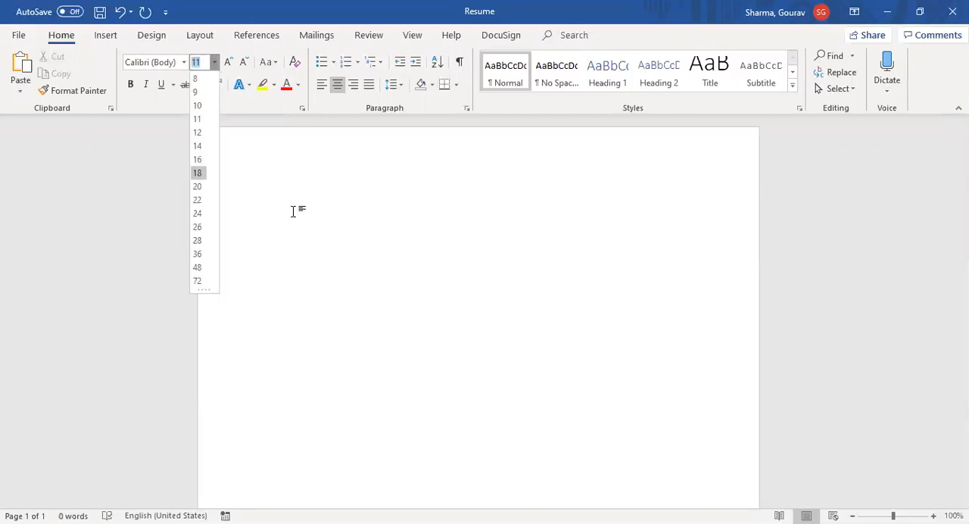
key("Return")
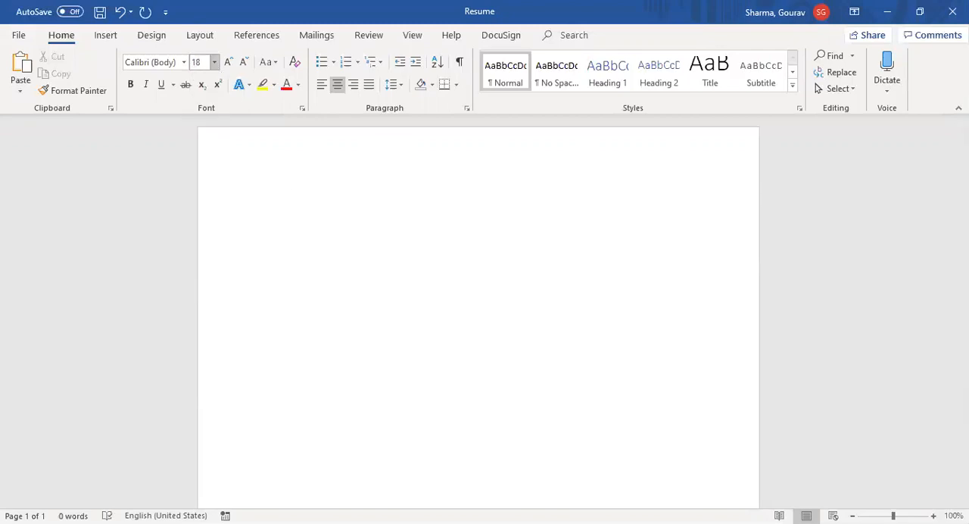
type("R")
type("ESUK")
key("BackSpace")
type("ME")
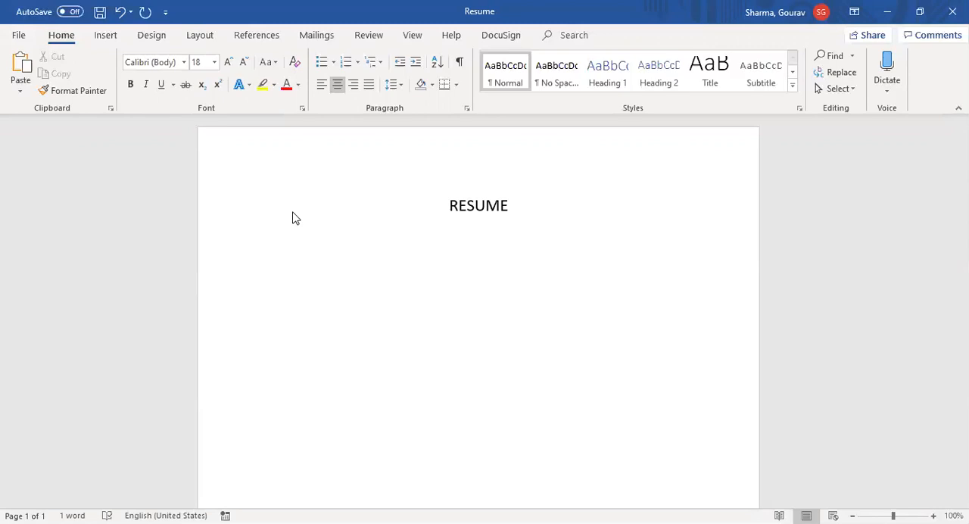
Step: Make the RESUME heading bold
key("ctrl+a")
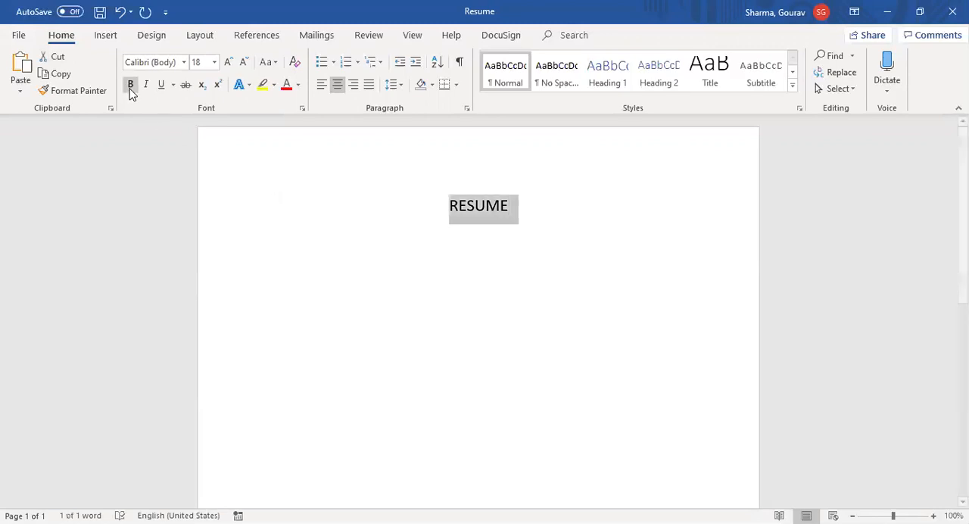
left_click(130, 87)
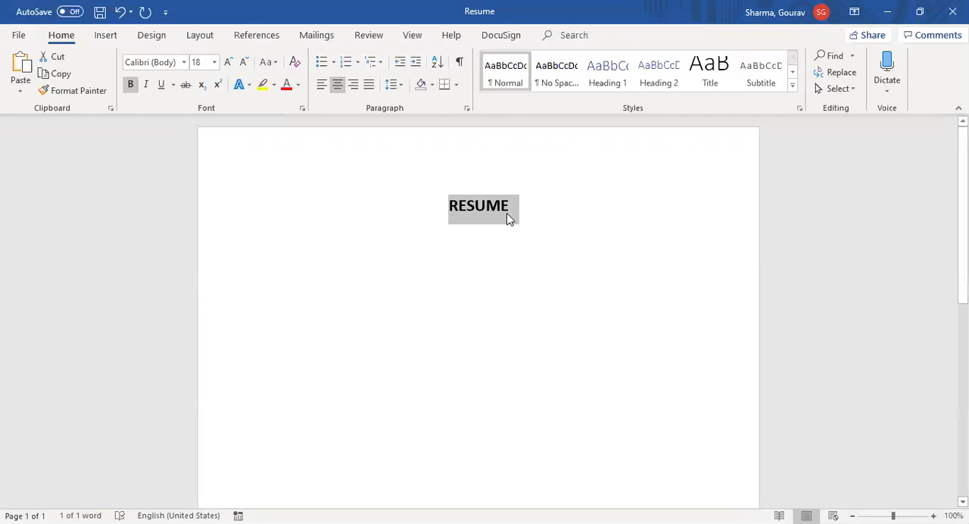
left_click(509, 219)
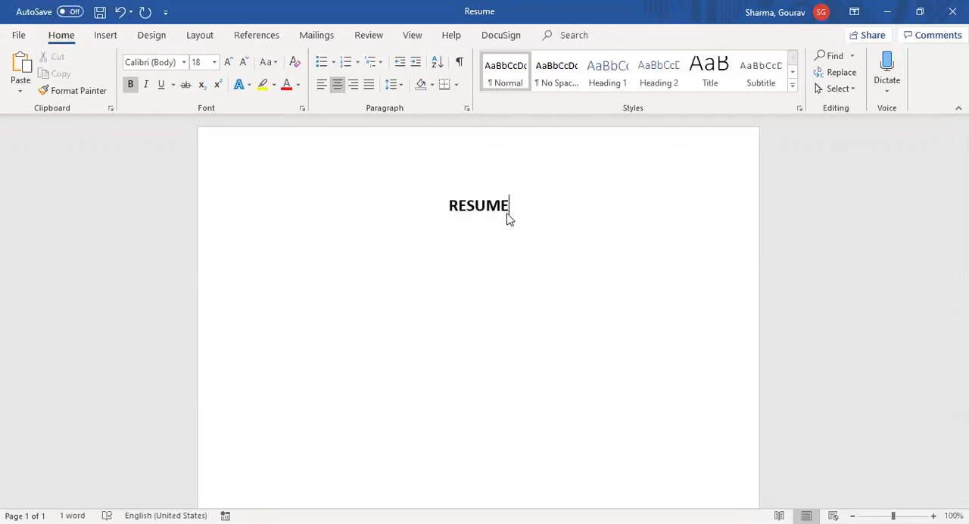
double_click(509, 219)
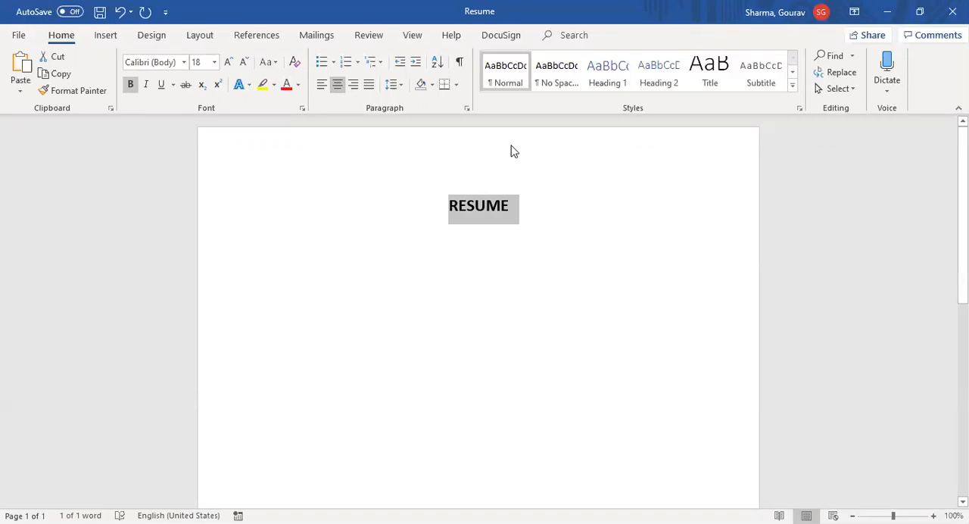
Step: Apply the Narrow page margins to the document
left_click(194, 35)
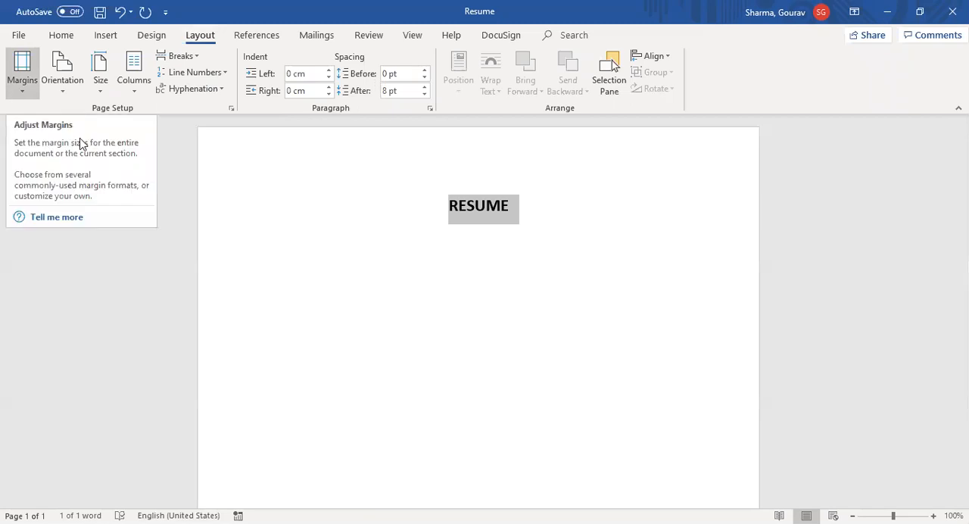
left_click(85, 144)
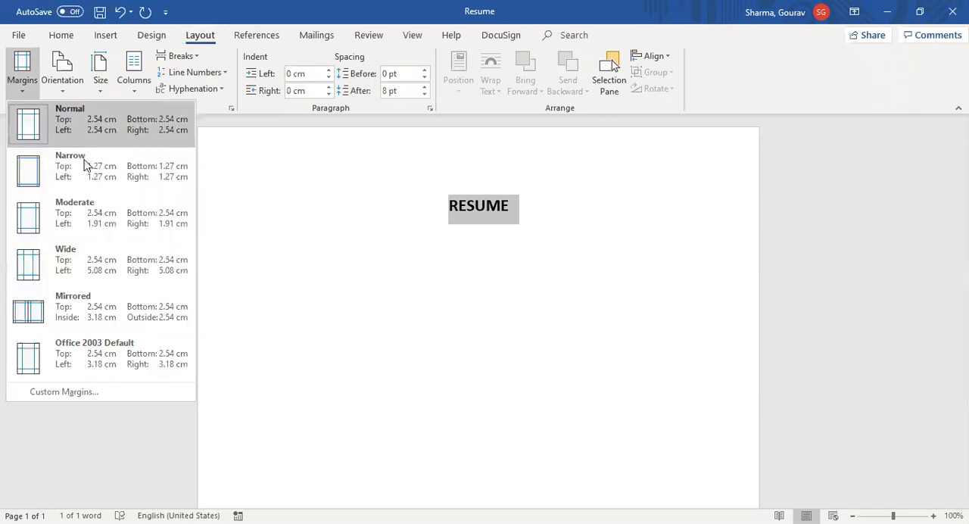
left_click(80, 165)
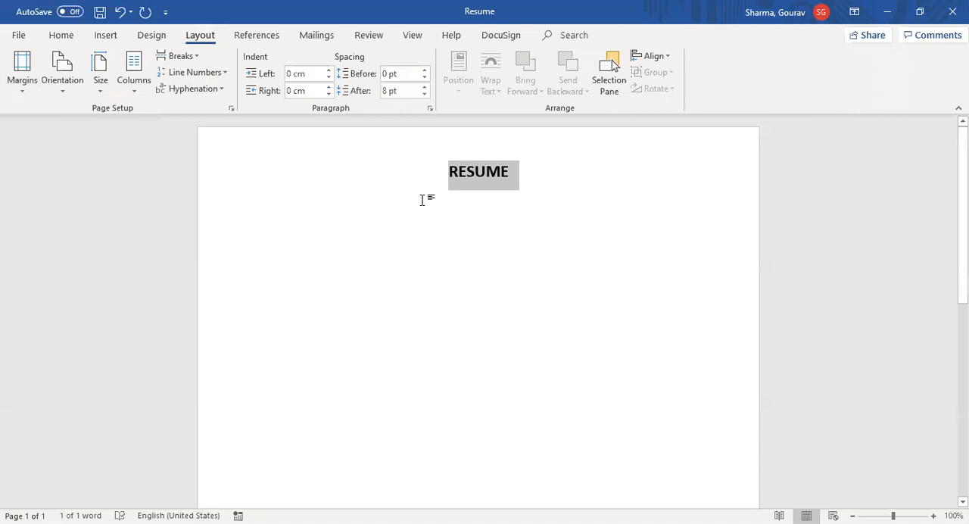
left_click(422, 200)
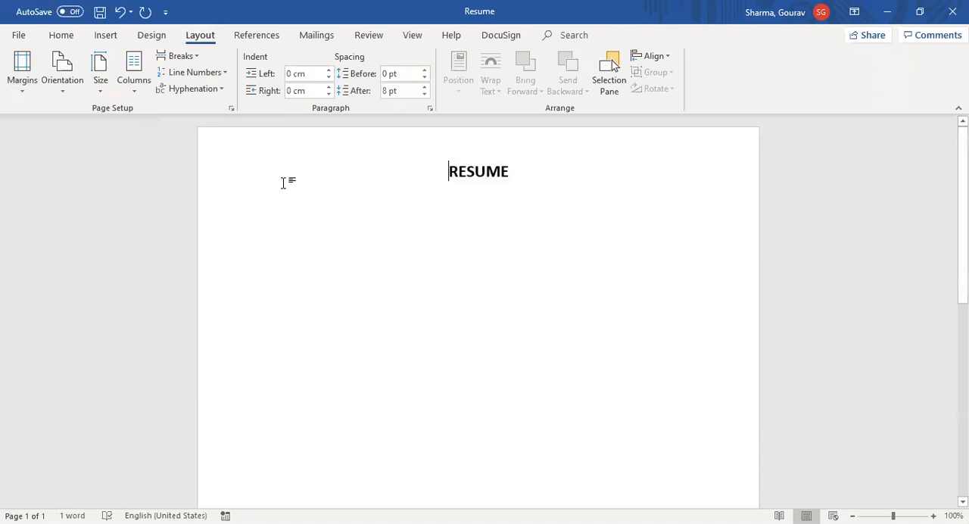
Step: Examine the commands for inserting, page layout, references, reviewing and viewing, including the built-in text boxes and paper sizes
left_click(115, 38)
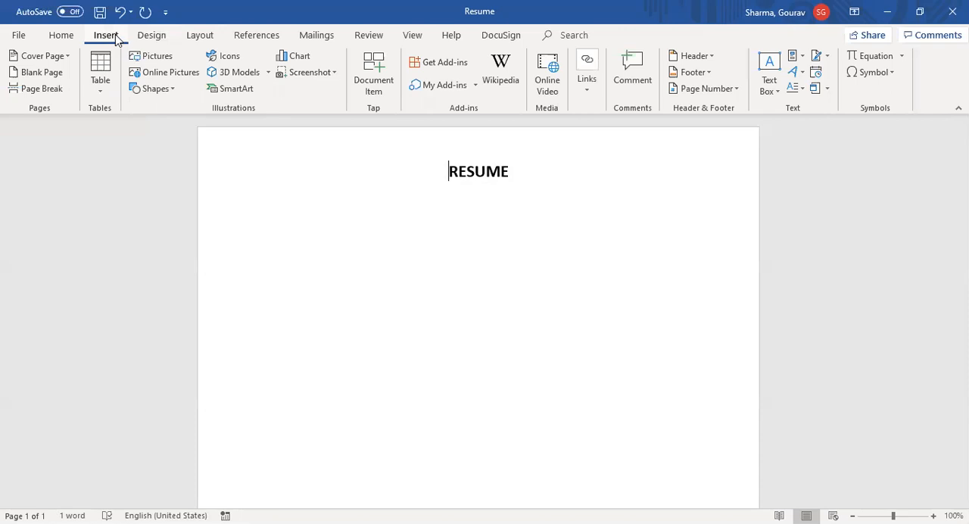
left_click(61, 37)
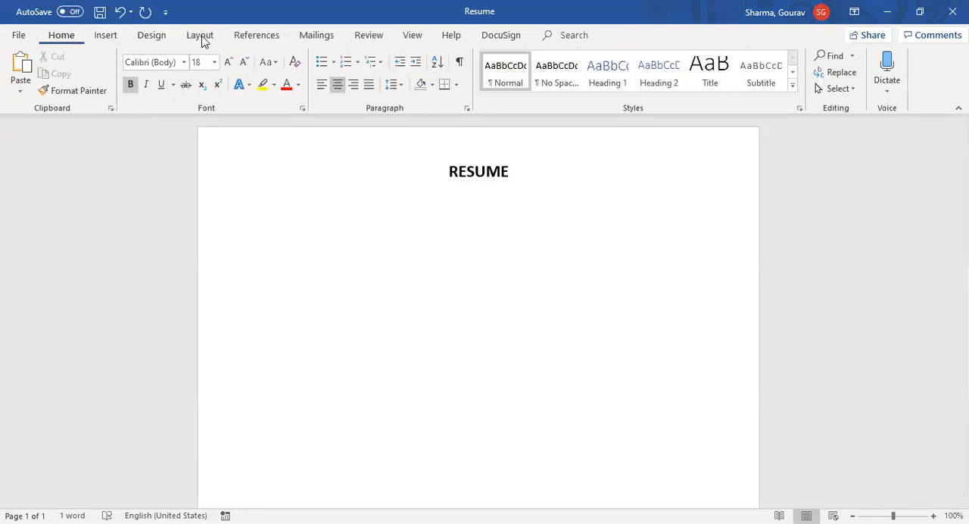
left_click(201, 38)
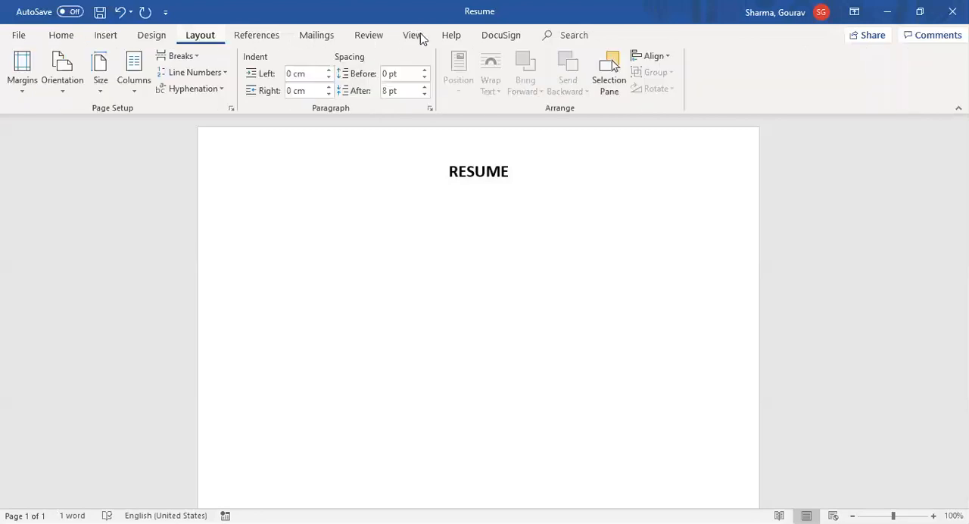
left_click(271, 41)
left_click(322, 42)
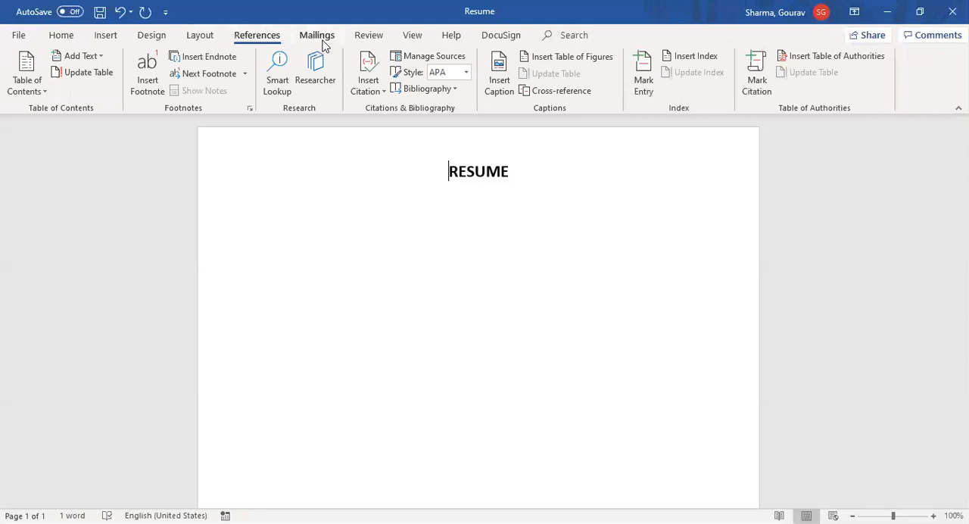
left_click(371, 40)
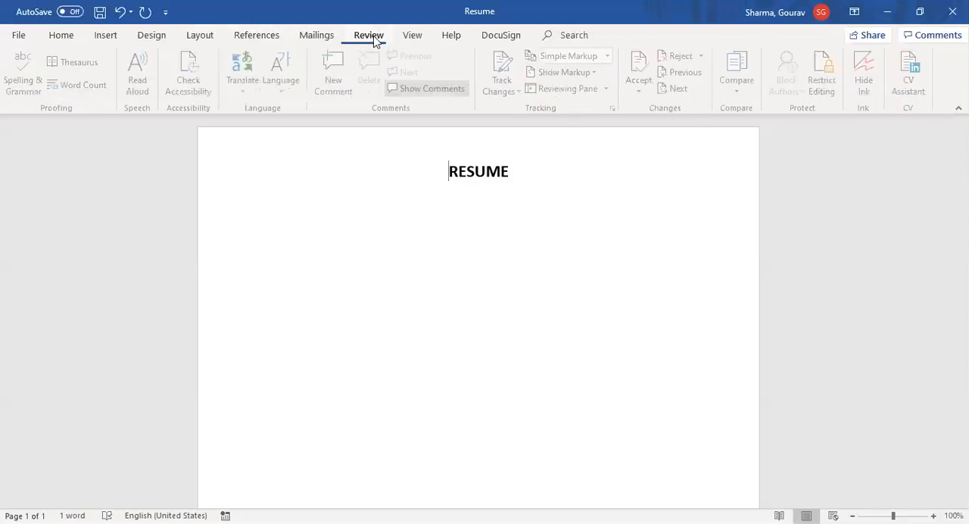
left_click(413, 38)
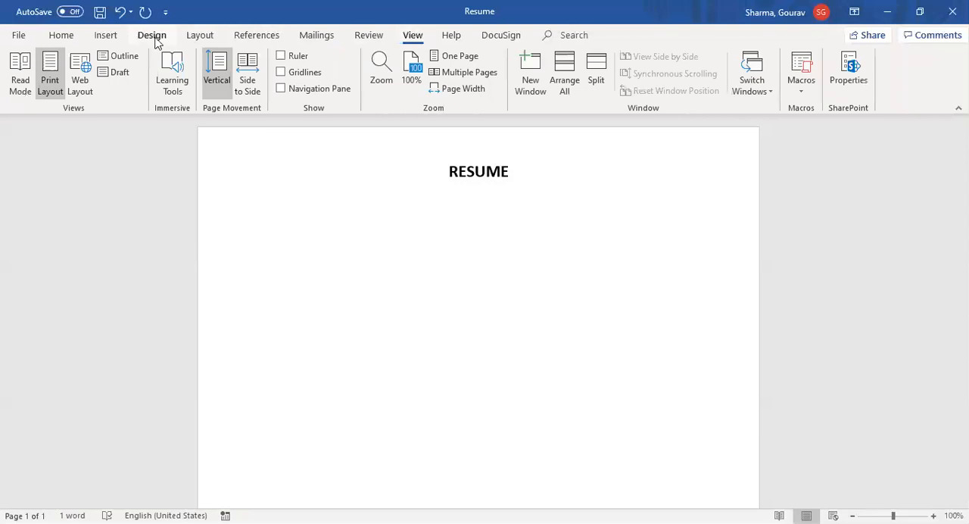
left_click(107, 36)
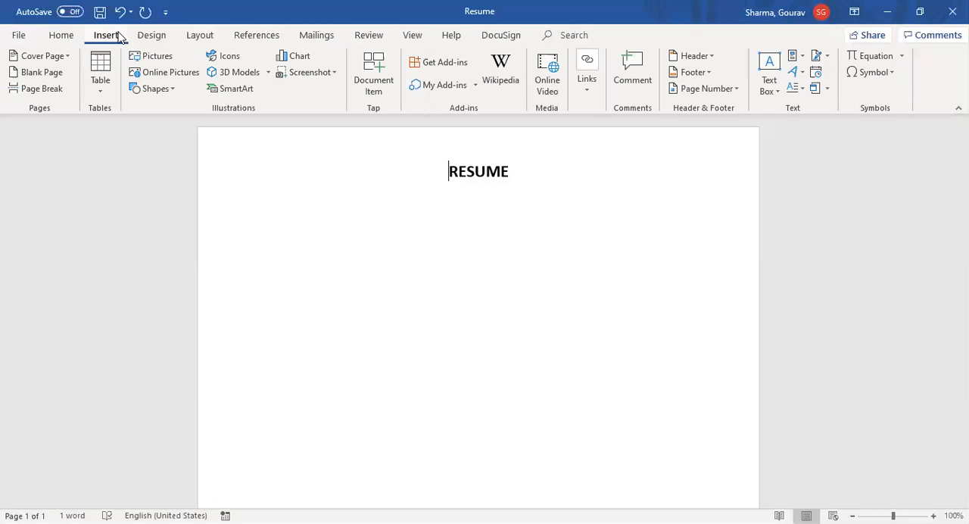
left_click(60, 38)
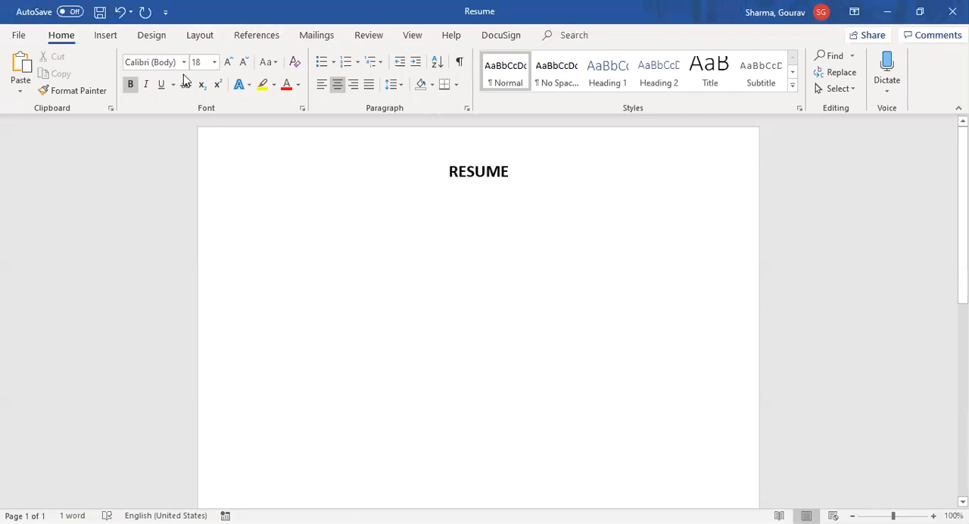
left_click(97, 39)
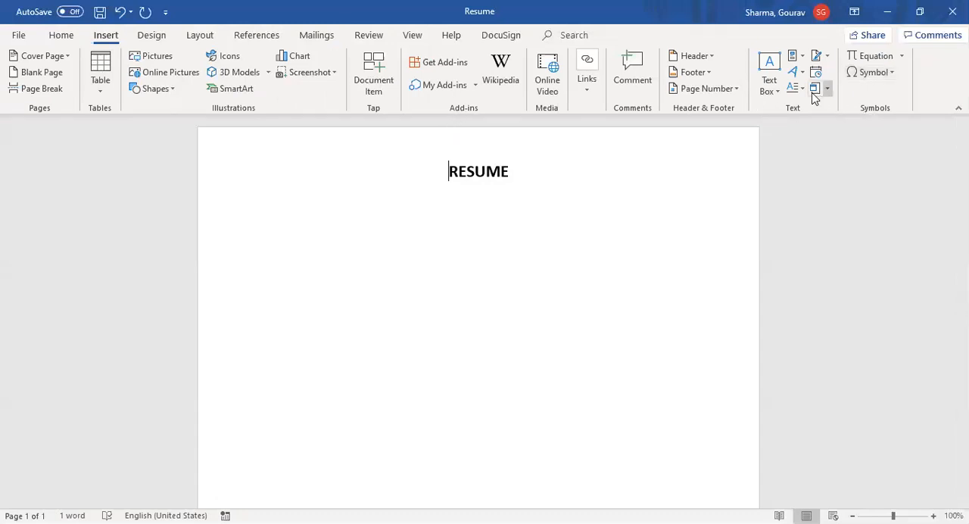
left_click(776, 92)
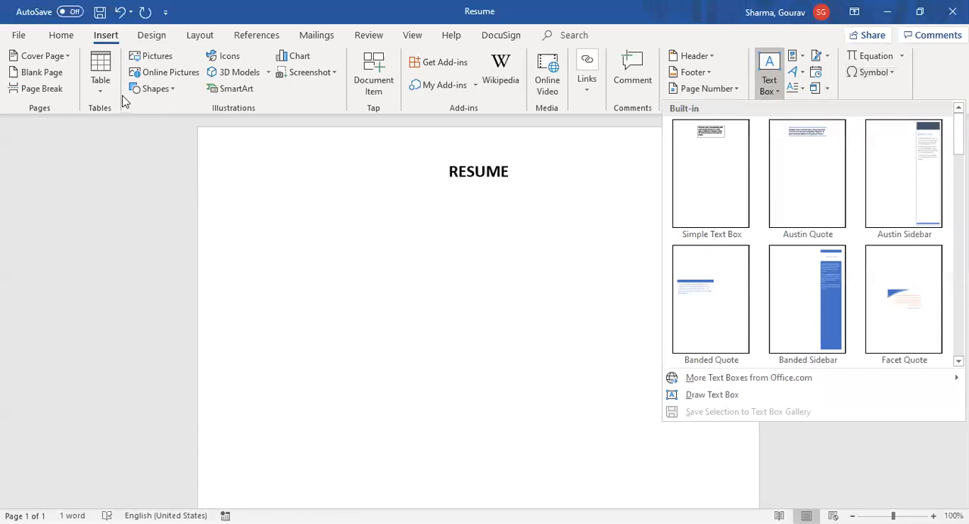
left_click(177, 93)
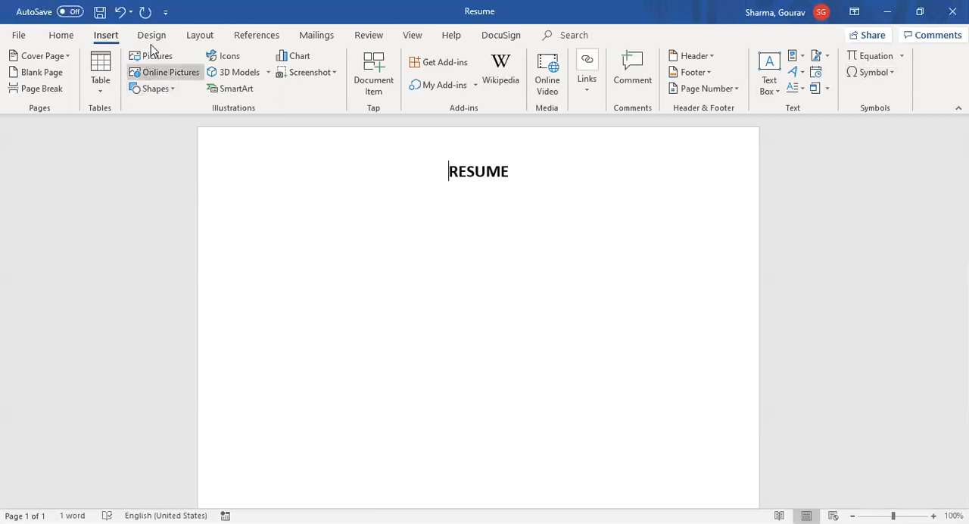
left_click(199, 36)
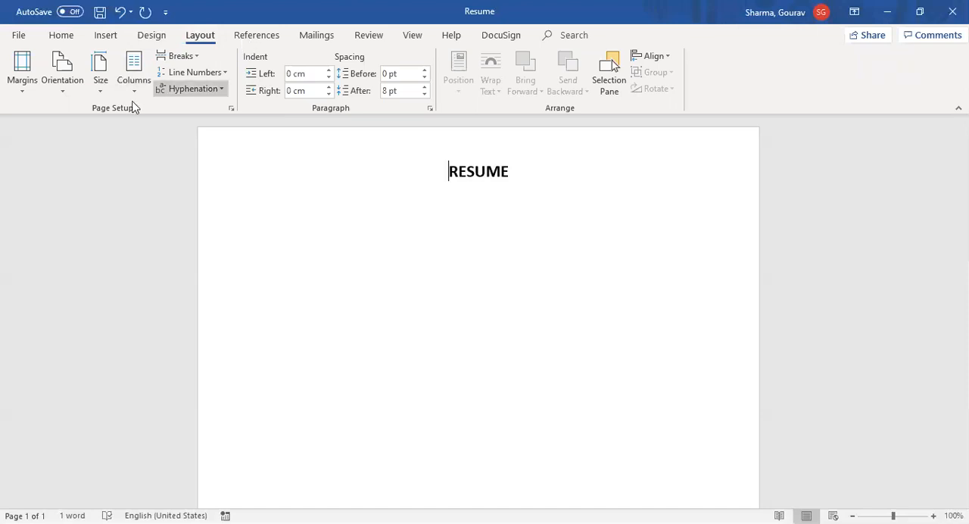
left_click(103, 91)
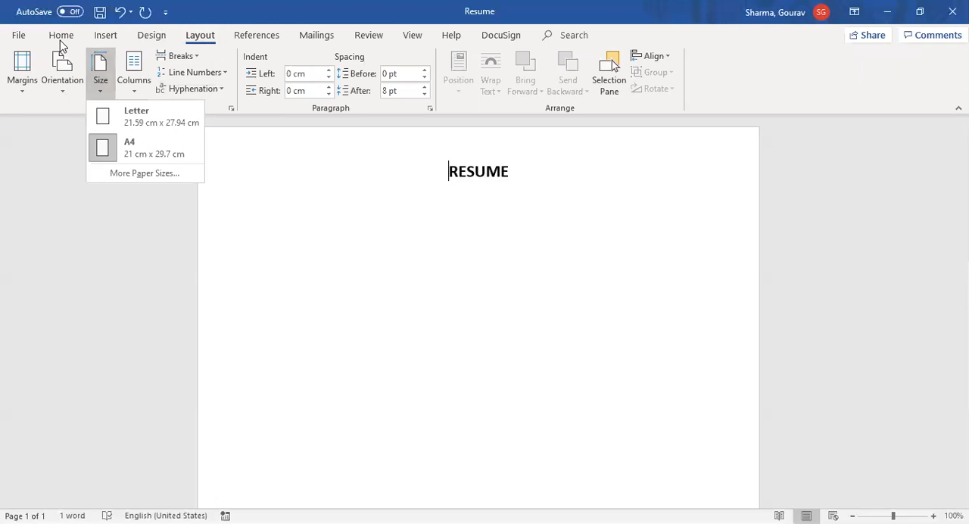
Step: Add a left-aligned 16 pt line below the RESUME heading containing the candidate's full name
left_click(59, 40)
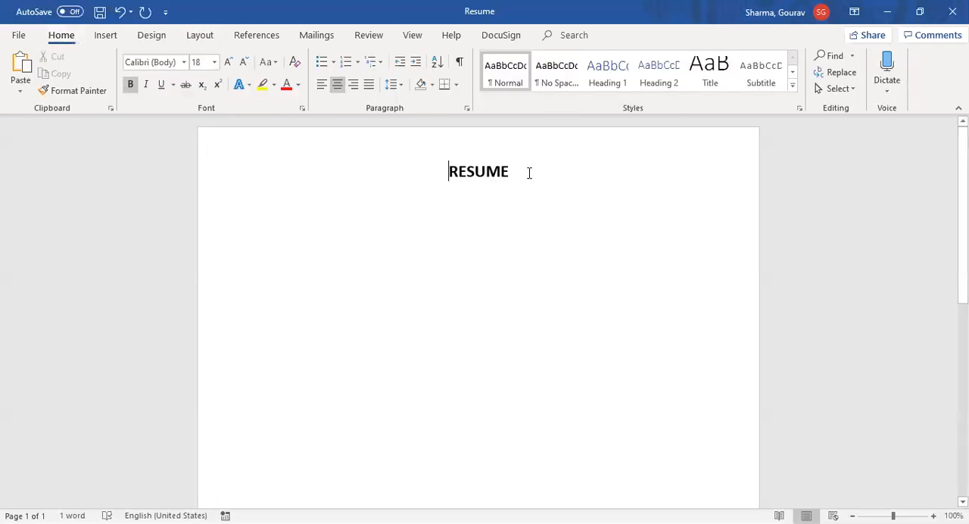
key("End")
key("Return")
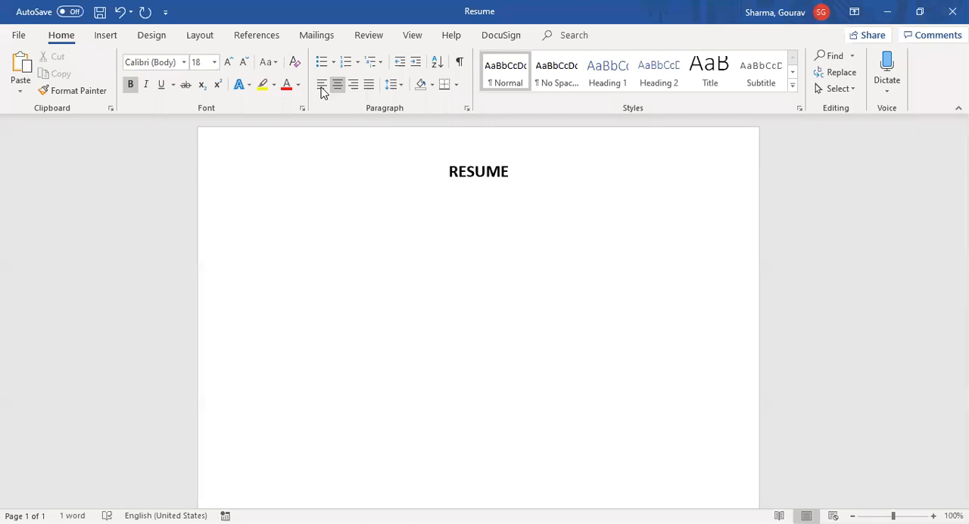
left_click(322, 84)
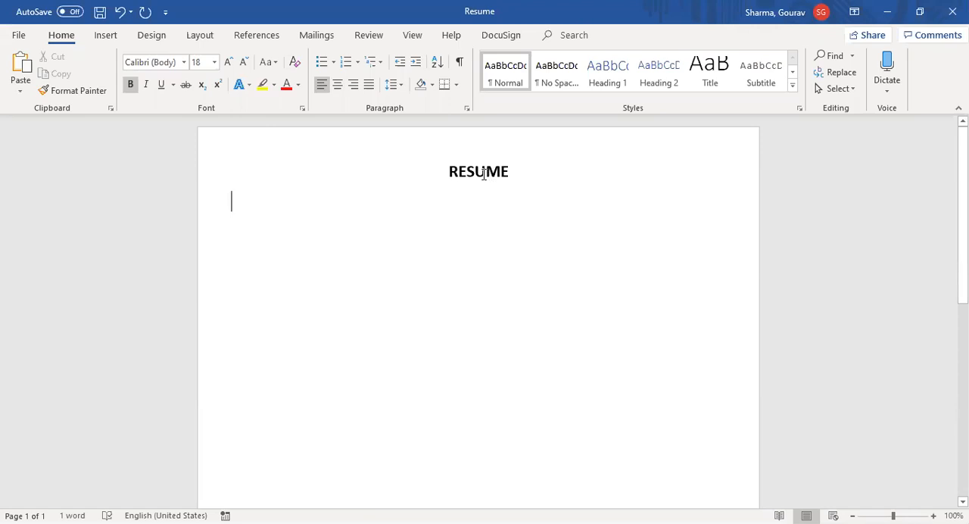
left_click(215, 65)
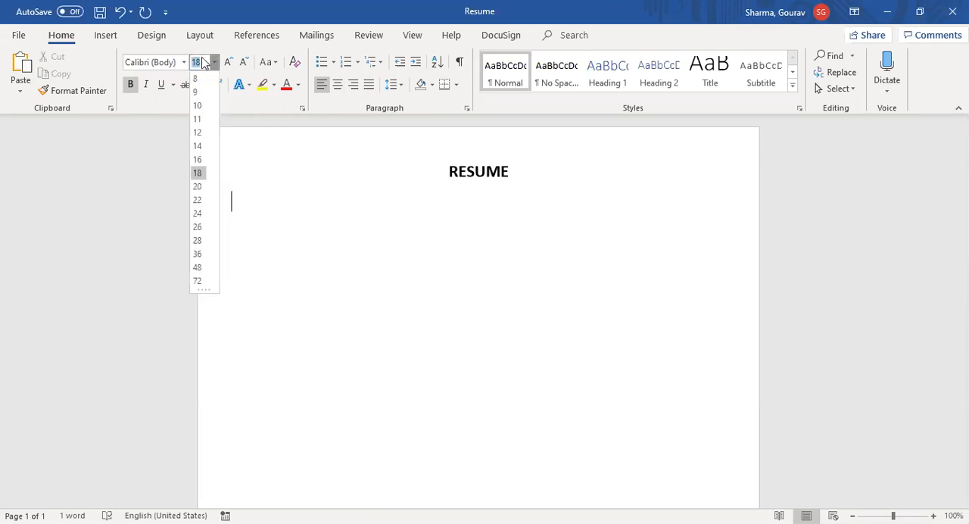
left_click(197, 159)
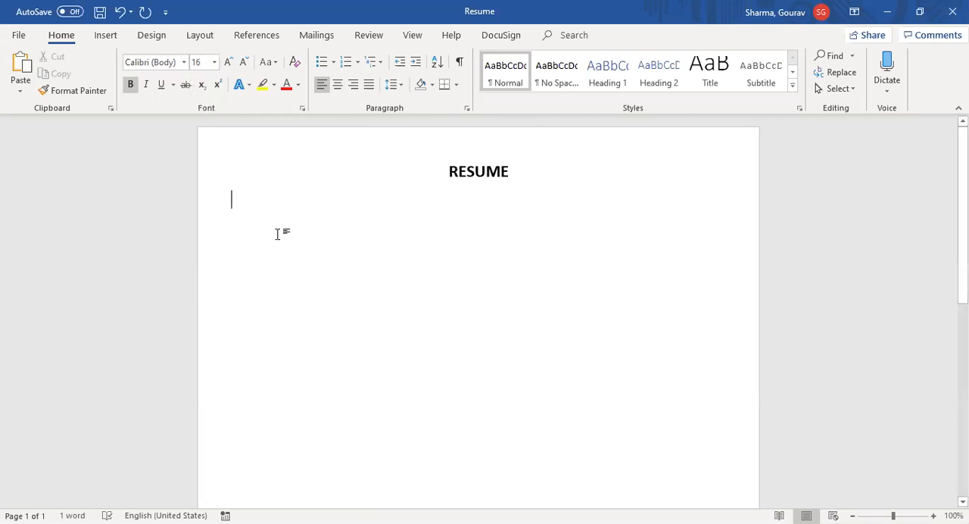
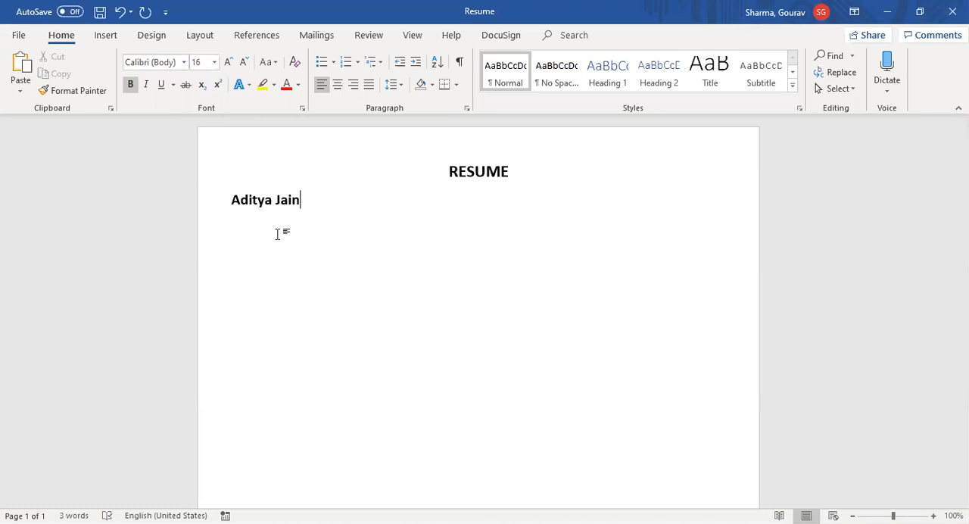
Step: Toggle bold off and back on for the candidate's name
key("ctrl+shift+Left")
key("ctrl+shift+Left")
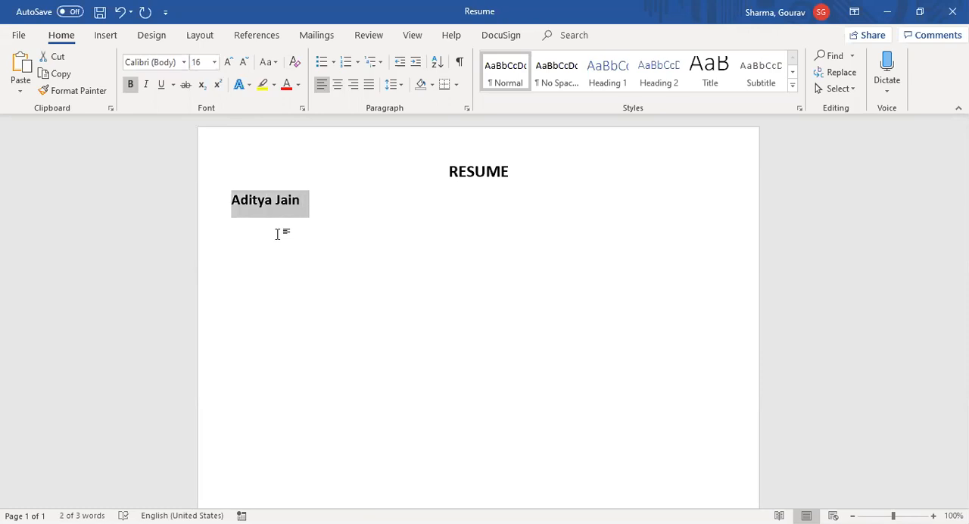
key("ctrl+b")
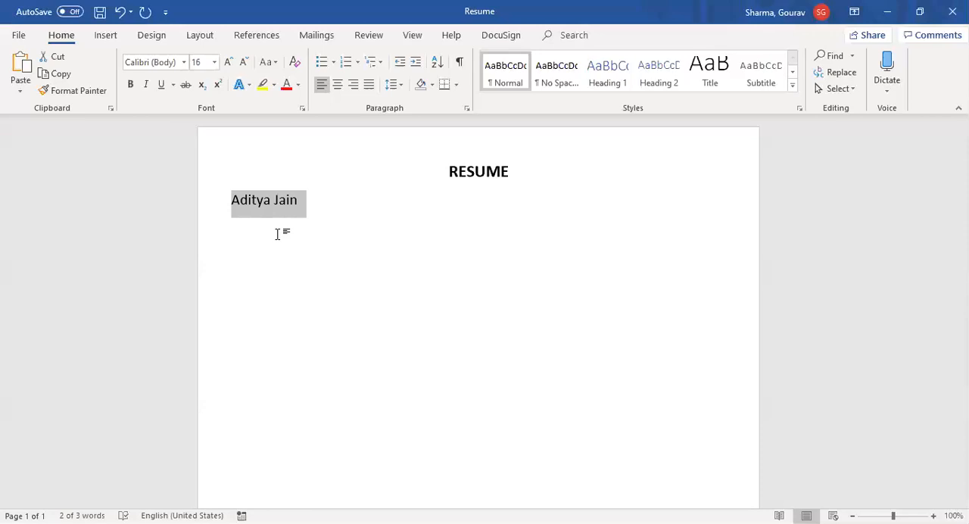
key("ctrl+b")
Step: Add a 12 pt line below the name with the label "Email –" followed by the candidate's e-mail address
left_click(277, 234)
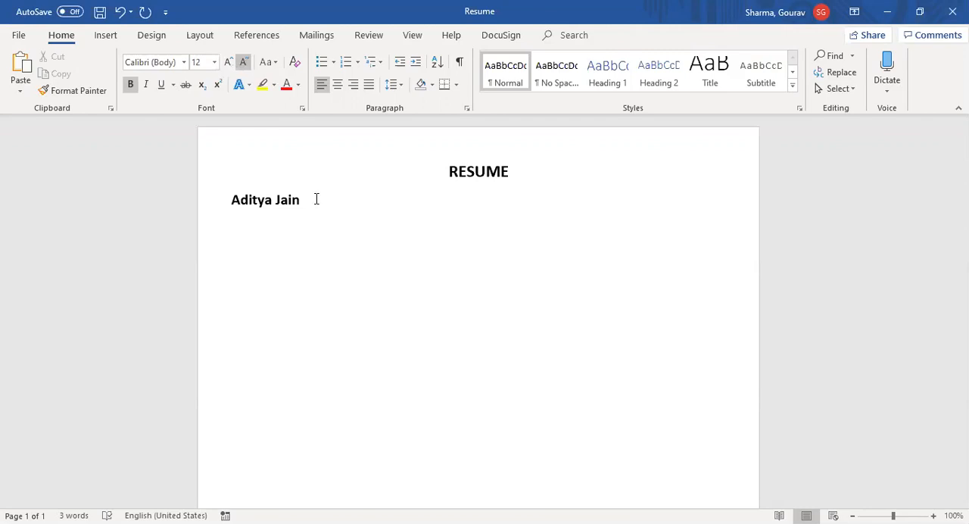
Step: Remove the bold formatting from the whole e-mail line, including the "Email –" label
key("ctrl+shift+Left")
key("ctrl+shift+Left")
key("ctrl+shift+Left")
key("ctrl+shift+Left")
key("ctrl+shift+Left")
key("ctrl+shift+Left")
key("ctrl+shift+Left")
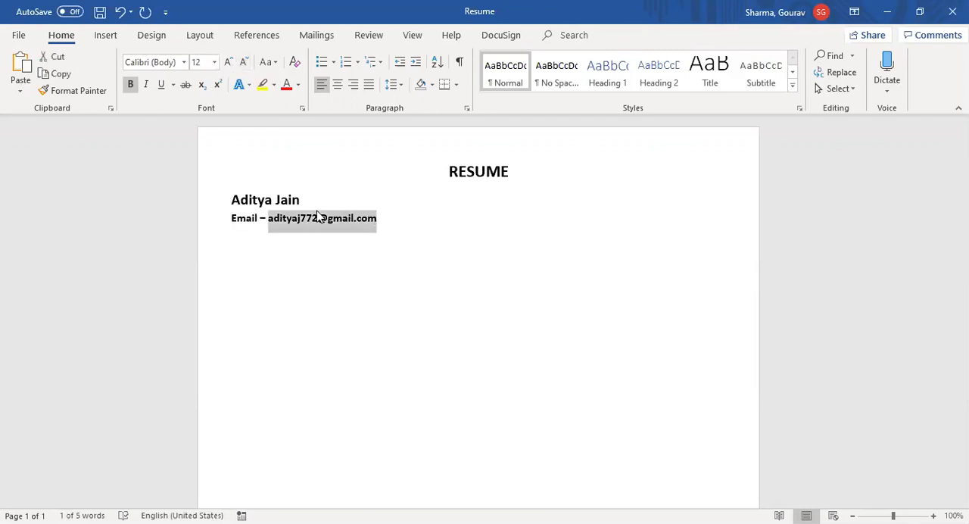
key("ctrl+b")
key("End")
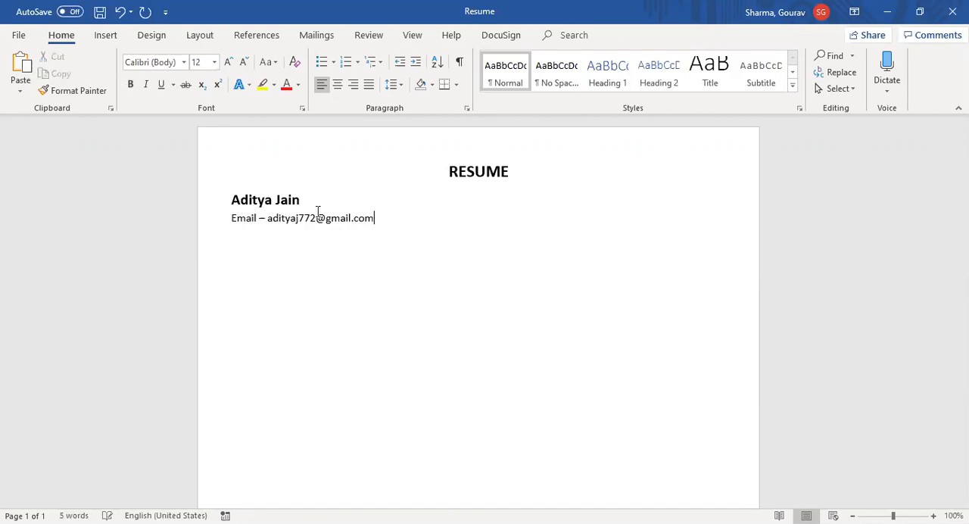
Step: Add a line below the e-mail with the label "Mobile -" followed by the candidate's phone number
key("Return")
key("ctrl+z")
key("ctrl+z")
key("shift+Return")
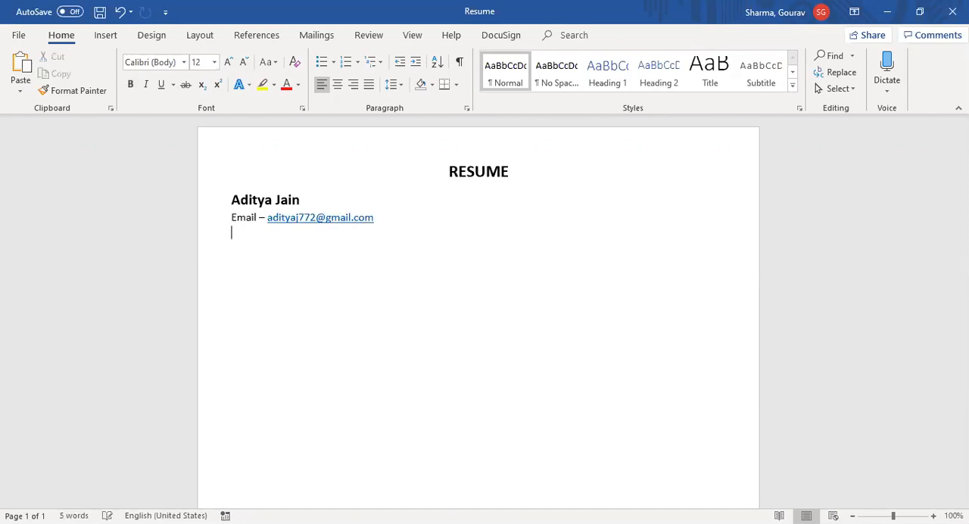
type("contac")
key("ctrl+shift+Left")
type("Mb")
type("bile")
type(" -")
type("+91 - 123456789")
Step: Add a line below the mobile number with the label "Address –" followed by the candidate's city, state and country
key("Return")
type("Address -")
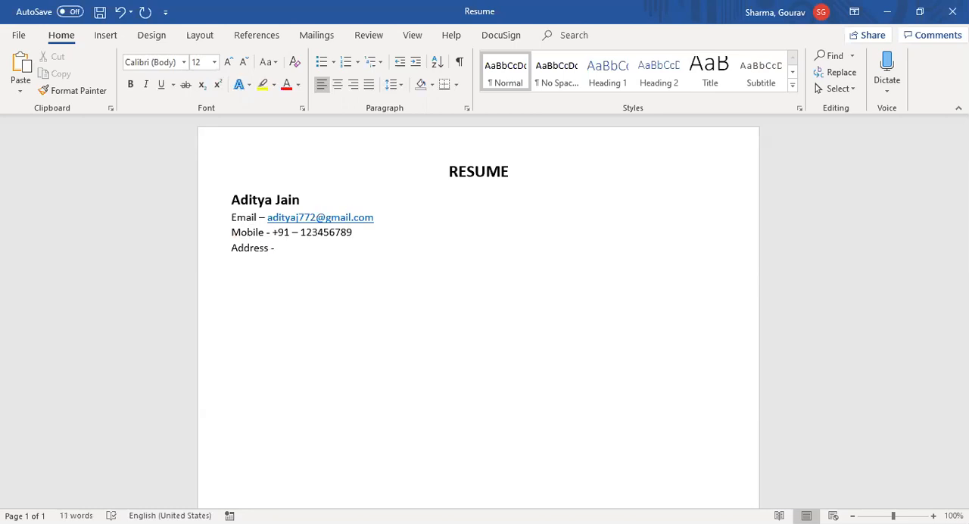
type(" Bangalore, Karnataka, India")
Step: Delete the state from the address line and undo the deletion
key("ctrl+Left")
key("ctrl+shift+Left")
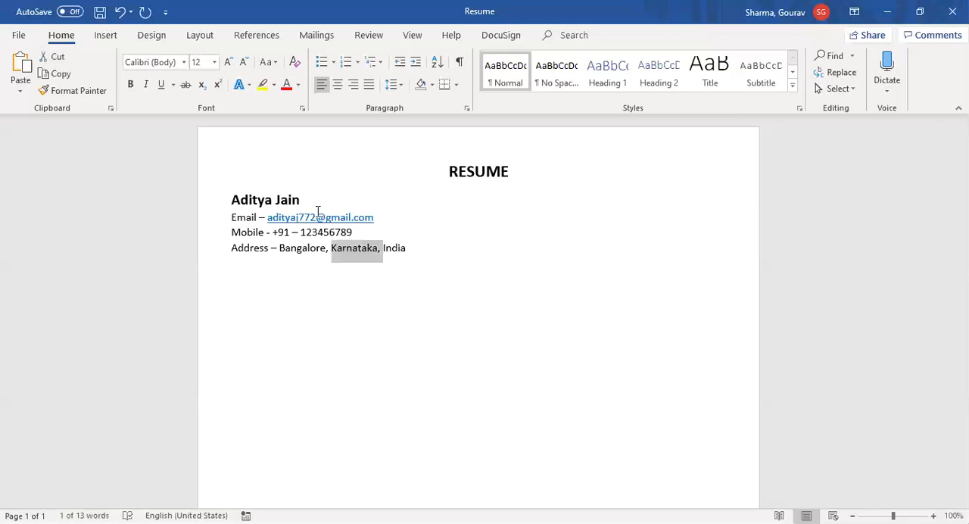
key("Delete")
key("ctrl+z")
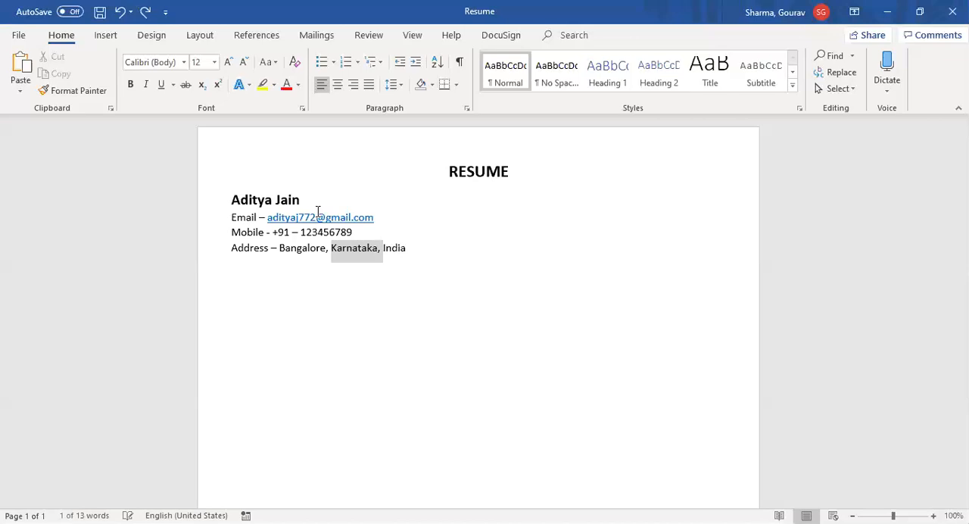
key("Right")
key("Right")
key("Right")
key("Right")
key("Right")
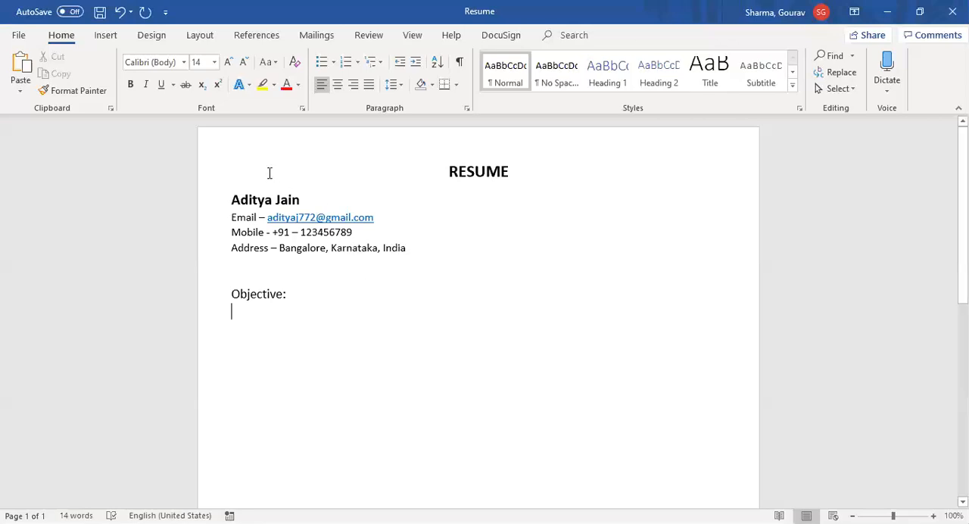
Step: Below "Objective:", start a 12 pt sentence reading "To get exposure to real life work environment and contribute to the comp"
left_click(244, 64)
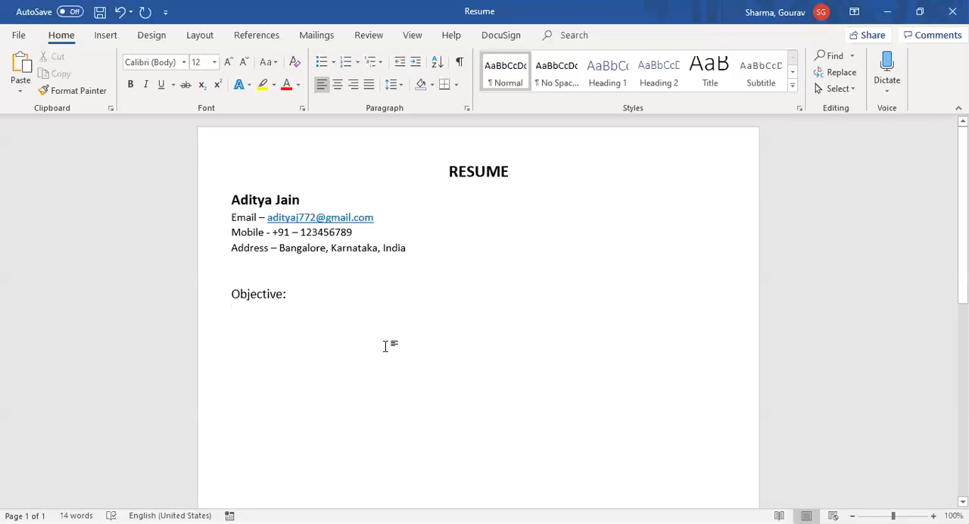
type("To get")
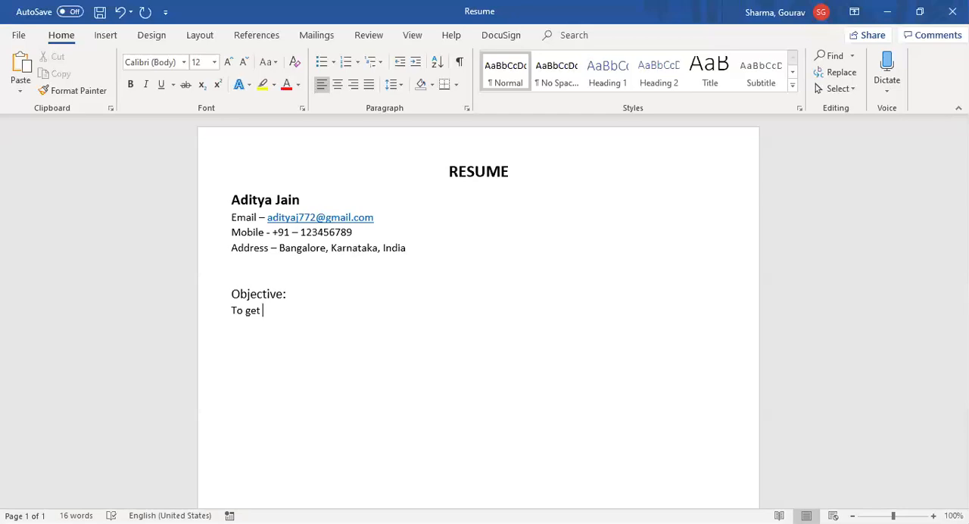
type("exposure to real l")
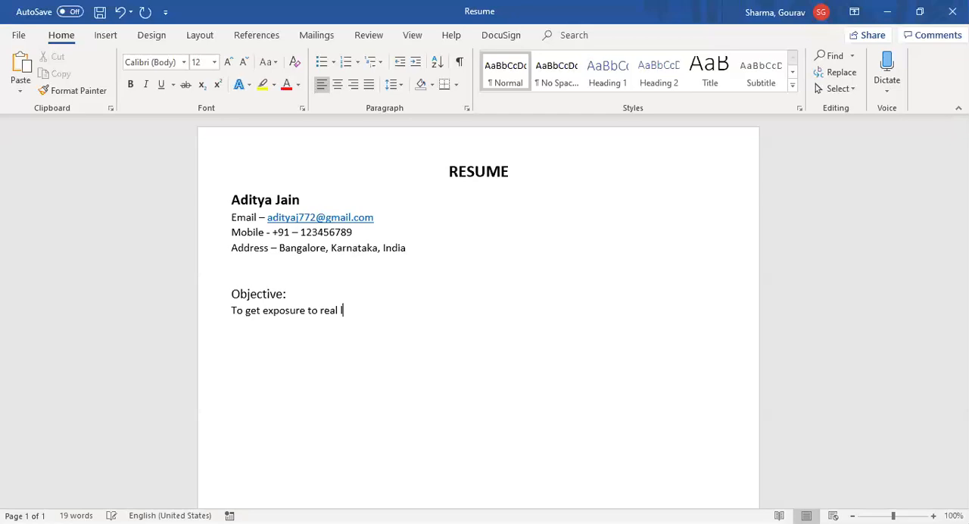
type("ife work environment and ")
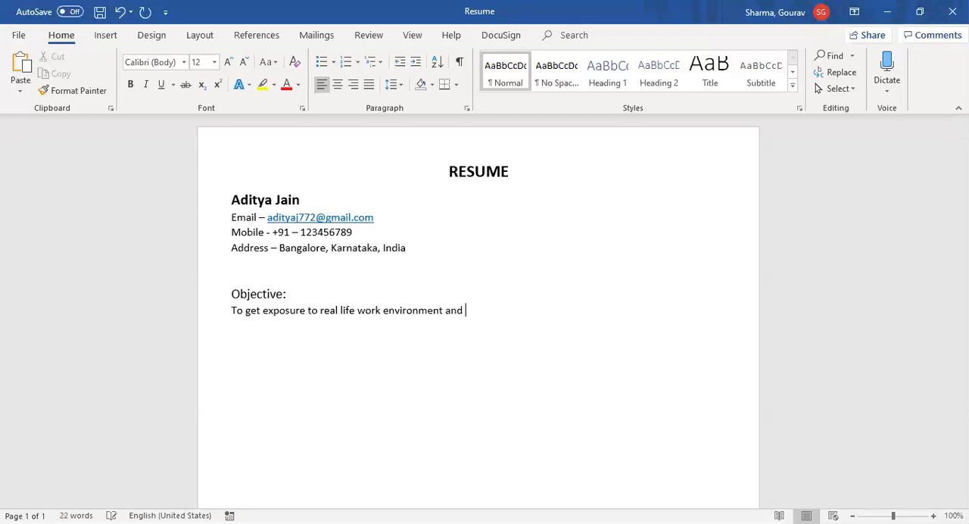
type("contribute to the compan")
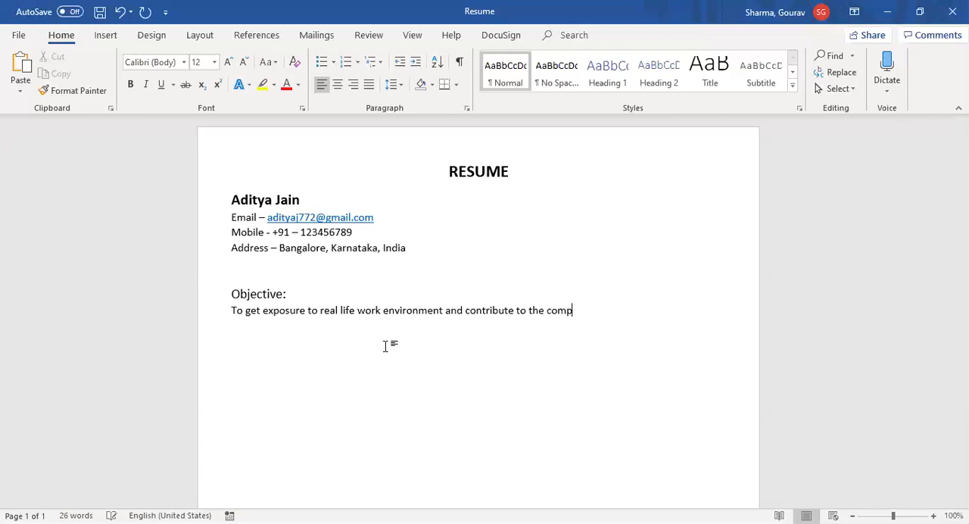
Step: Change "contribute to" to "contribute towards" in the objective and finish the sentence with "company's growth."
key("BackSpace")
key("BackSpace")
key("ctrl+Left")
key("ctrl+Left")
key("Left")
type("wards")
key("End")
type("any")
type("'s")
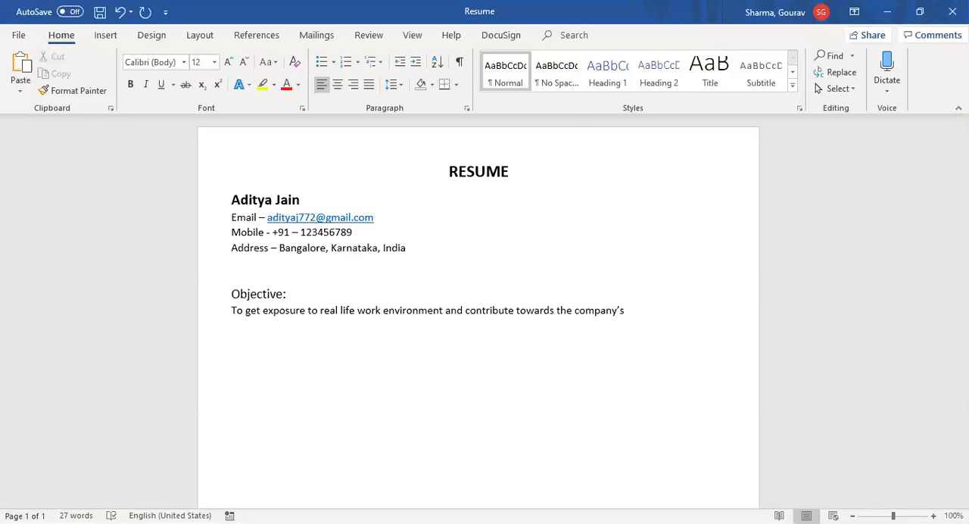
type("growth.")
Step: Add a 14 pt heading "Education:" below the objective, followed by a new line
key("Return")
key("ctrl+shift+equal")
key("ctrl+shift+equal")
key("ctrl+shift+period")
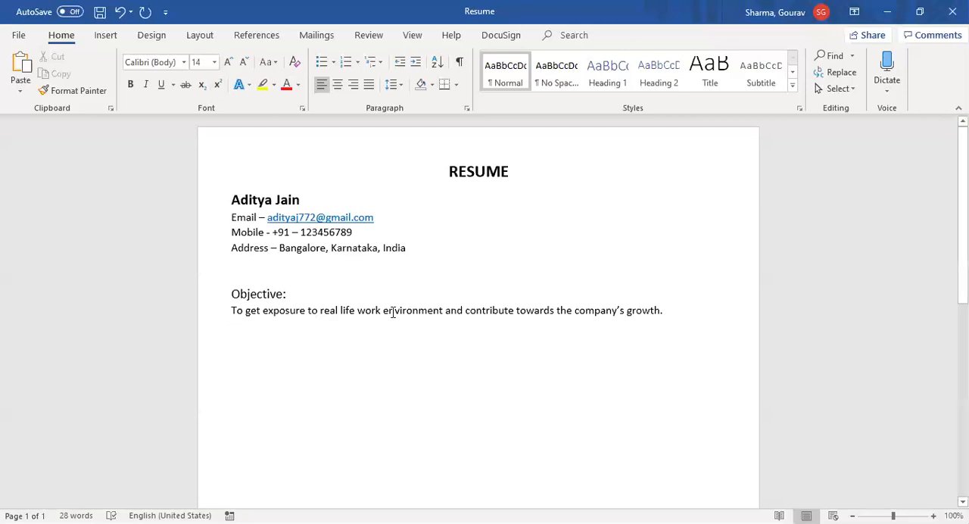
type("Educatio")
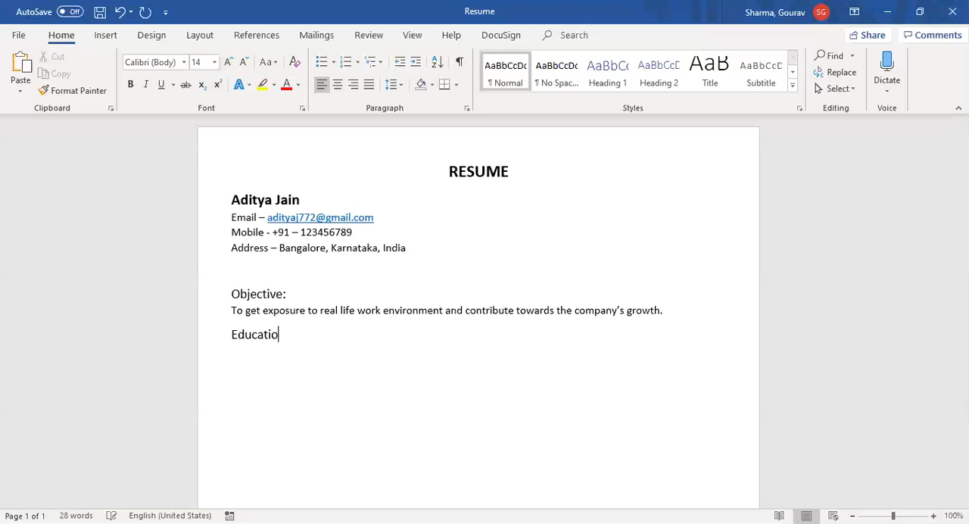
type("n:")
key("Return")
Step: Insert a three-column, four-row table below Education with the headers Qualification, Institution and Marks / Grade
left_click(106, 35)
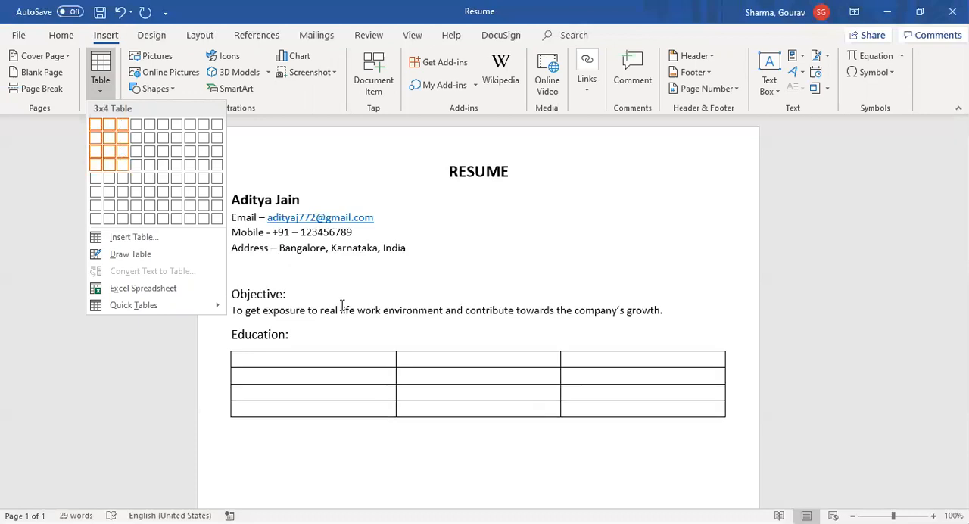
left_click(326, 360)
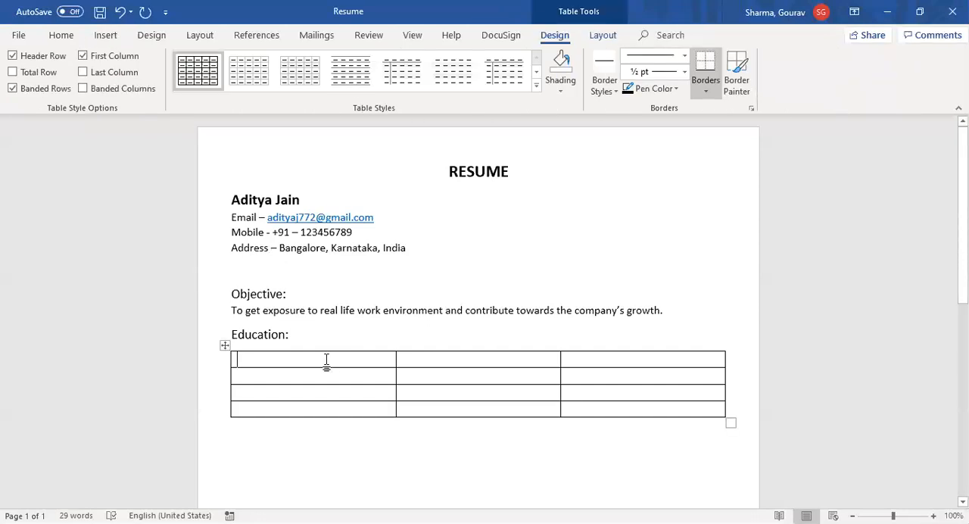
type("Qualificatio")
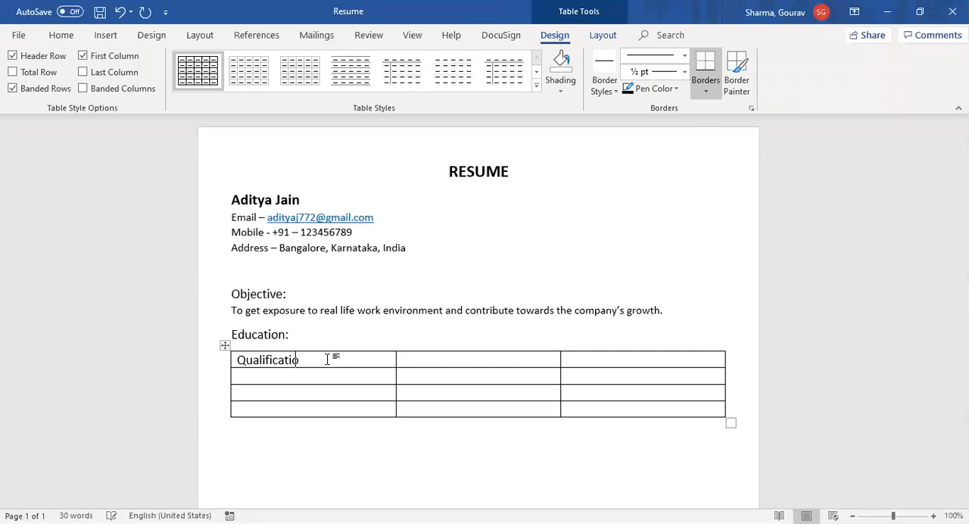
type("n")
key("Tab")
type("Institution")
key("Tab")
type("Marks")
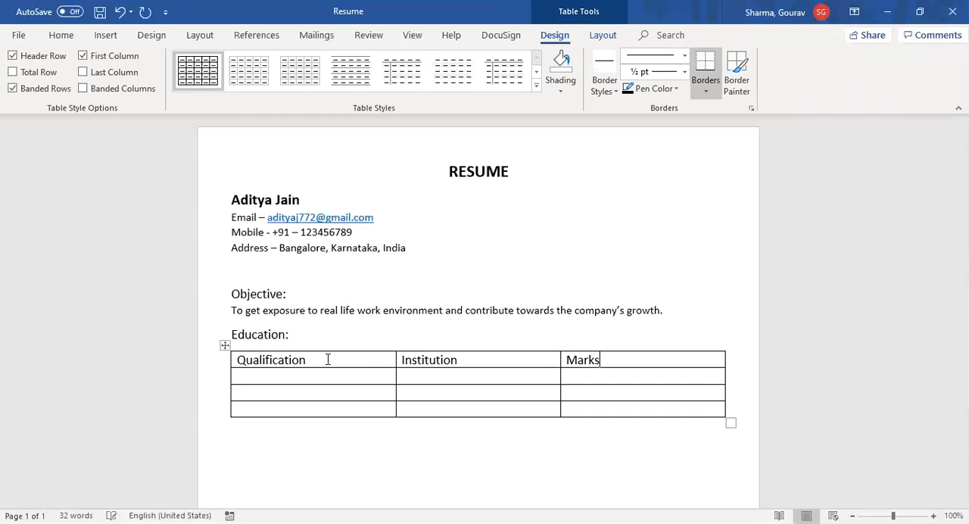
type(" / Grade")
Step: Fill the first row below the table headers with Class 10, CBSE and 9.2 GPA
key("Tab")
type("CLass 10")
key("Tab")
type("CSBE")
key("BackSpace")
key("BackSpace")
key("BackSpace")
key("BackSpace")
type("CBSE")
key("Tab")
type("9")
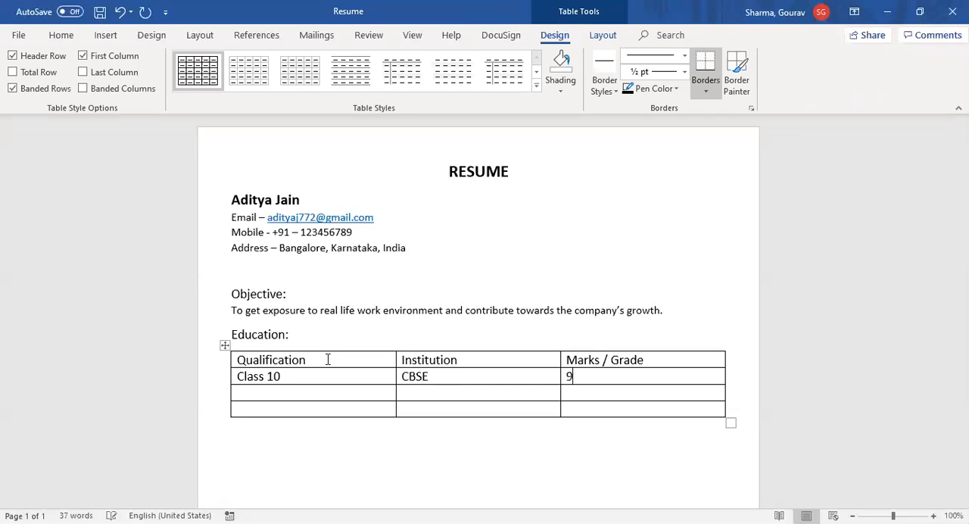
type(".2 GPA")
key("Return")
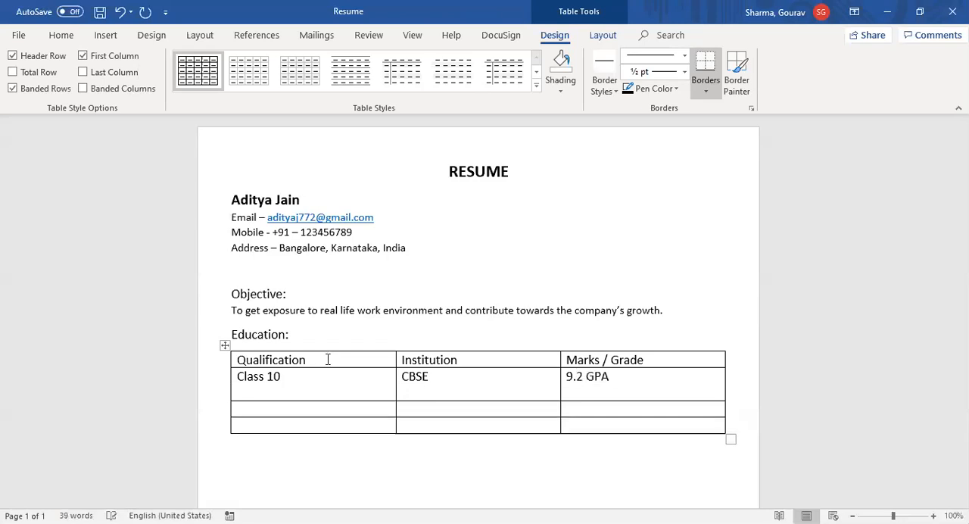
key("ctrl+z")
key("Tab")
key("ctrl+z")
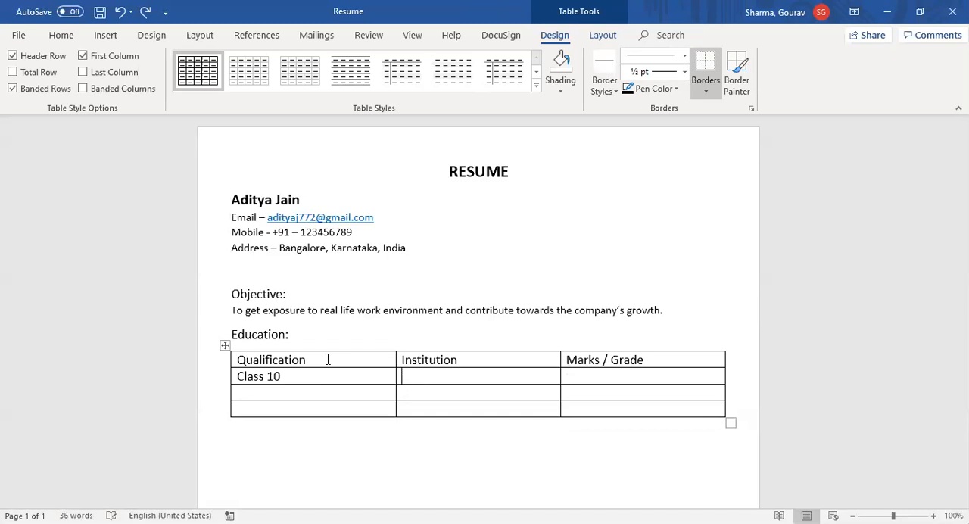
key("ctrl+y")
key("ctrl+y")
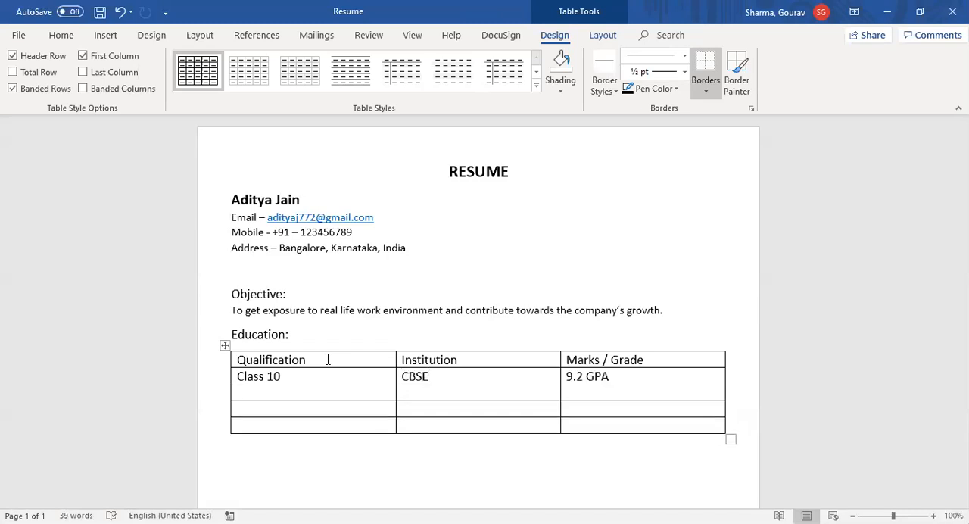
key("BackSpace")
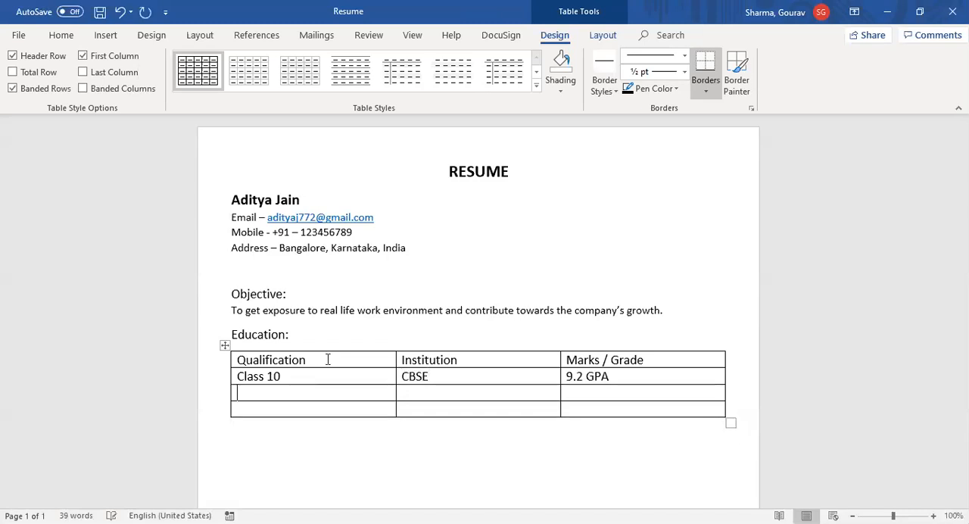
Step: Fill the row below Class 10 with Class 12, CBSE and 86.4 %
type("Class 12")
key("Tab")
type("CBSE")
key("Tab")
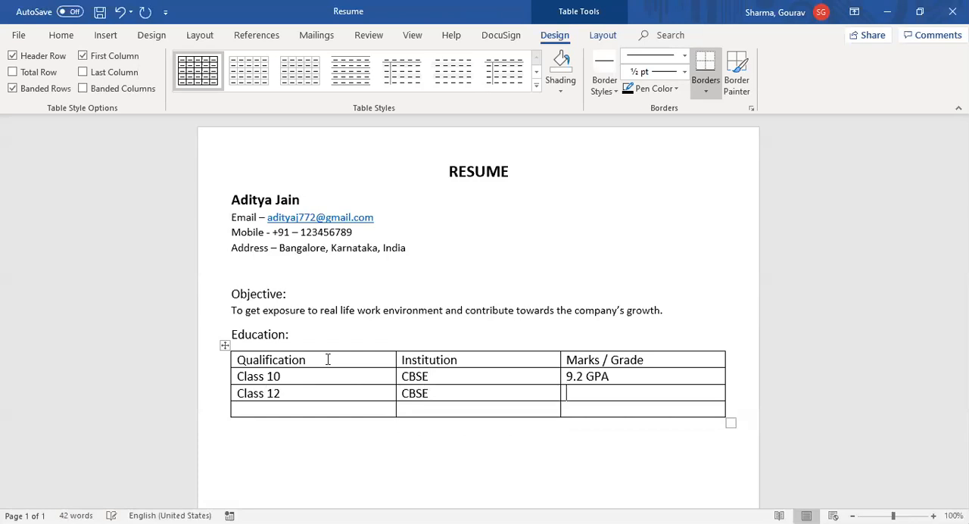
type("8")
type("6.")
type("4")
type(" %")
type("B.")
type("Tech")
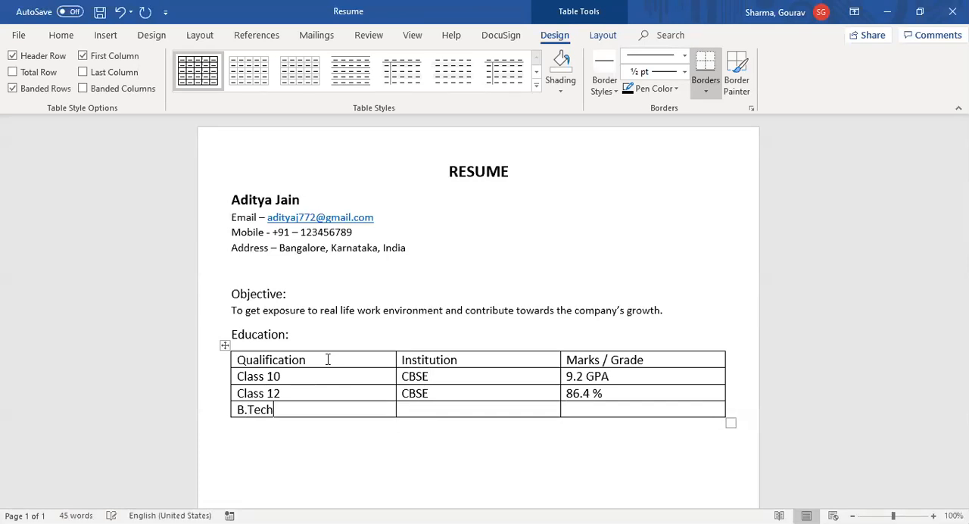
type(" (Computer Sci")
Step: Enter "B.Tech (Computer Science & Engineering)" as the qualification in the last table row
type("ence &")
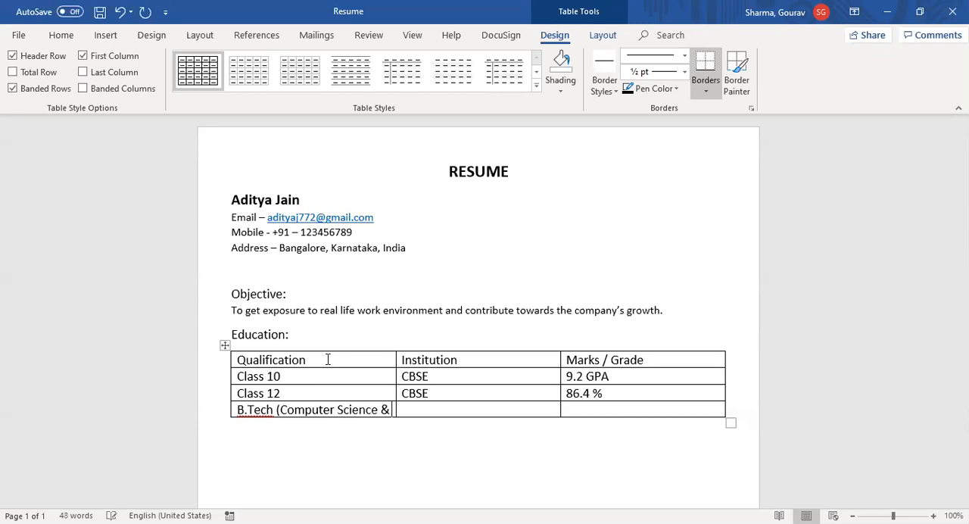
type(" Engin")
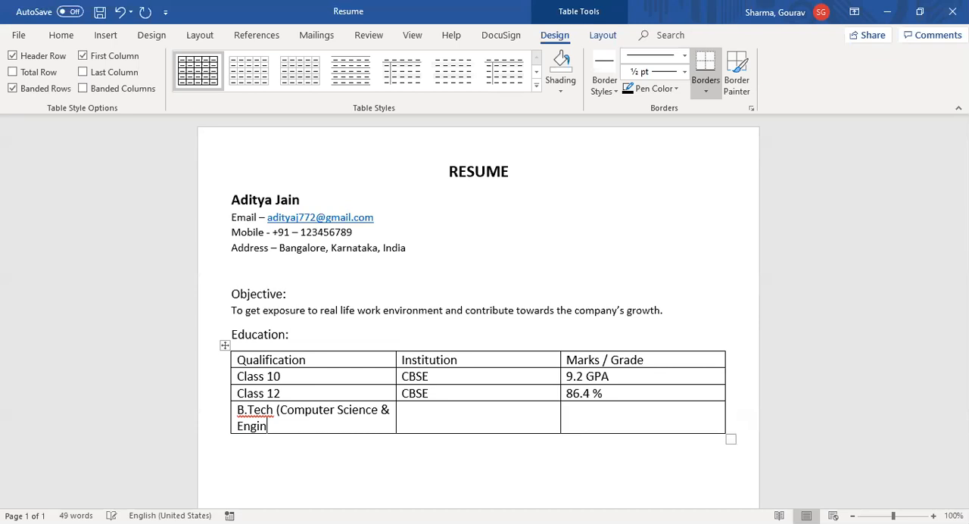
type("eering)")
Step: Complete the B.Tech row with ICFAI University as the institution and 8.31 CGPA as the grade
key("Tab")
type("ICFAI Univers")
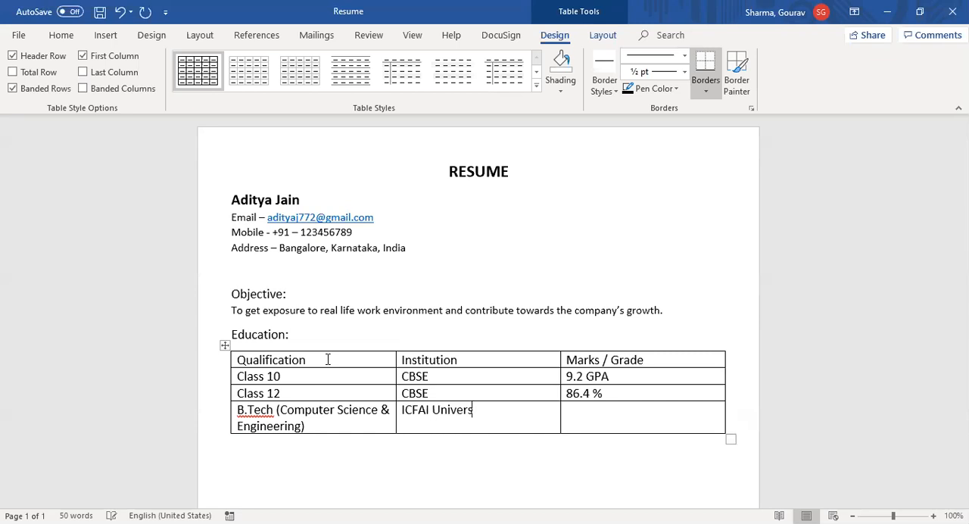
type("ity")
key("Tab")
type("8.31 CGPA")
Step: Add a "Work Experience" heading below the education table, leaving one blank line between them
left_click(295, 468)
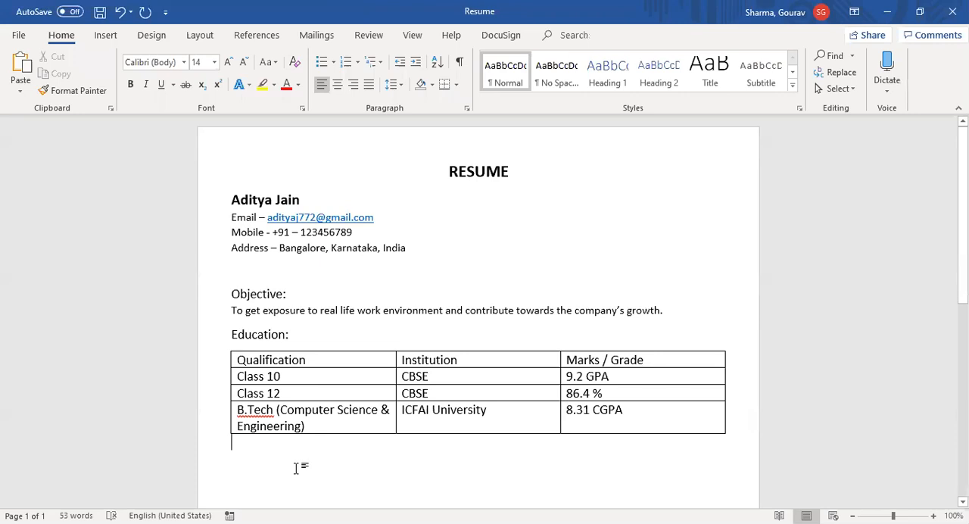
key("Return")
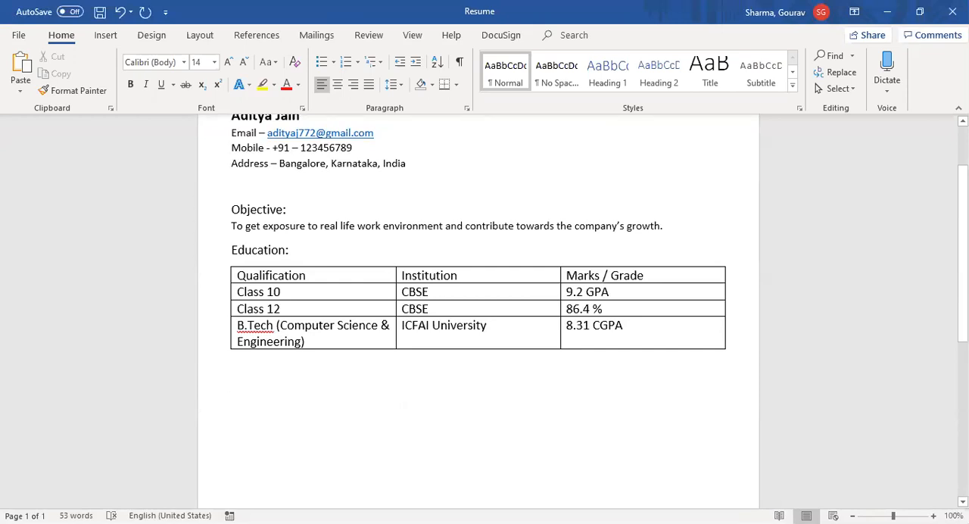
type("Work")
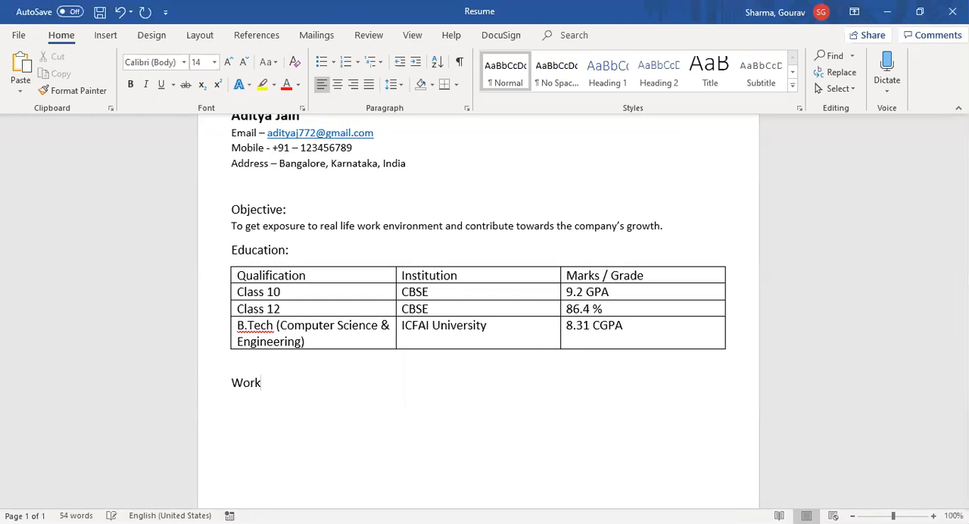
type(" Experience")
Step: Set the "Work Experience" heading to 16 pt bold
key("ctrl+shift+Left")
key("ctrl+shift+Left")
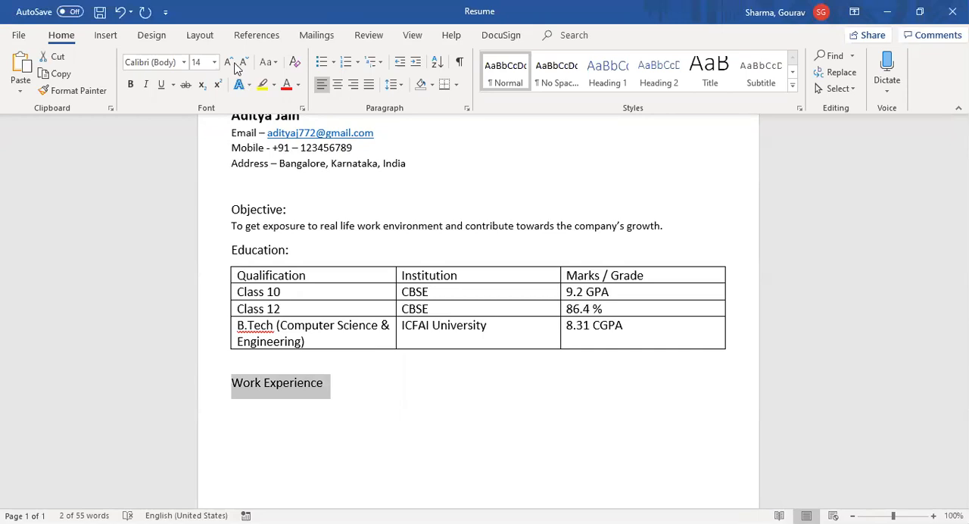
left_click(228, 63)
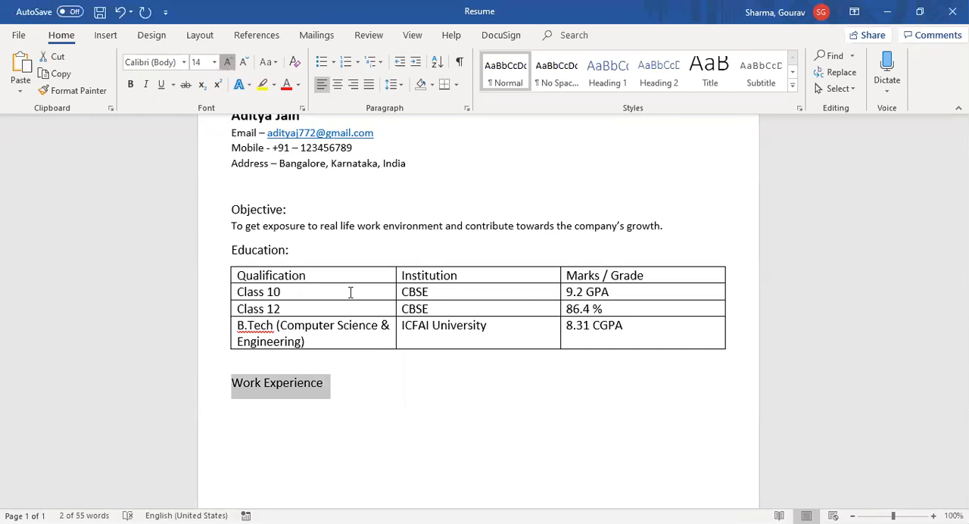
key("ctrl+b")
left_click(348, 384)
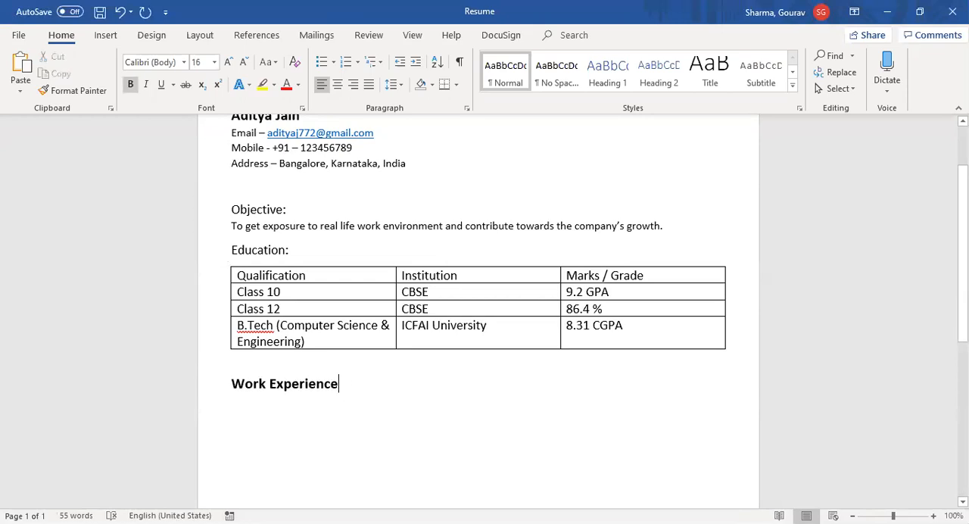
Step: Add "CompanyABC" in regular 14 pt text on a new line below the "Work Experience" heading, followed by a tab gap
key("Return")
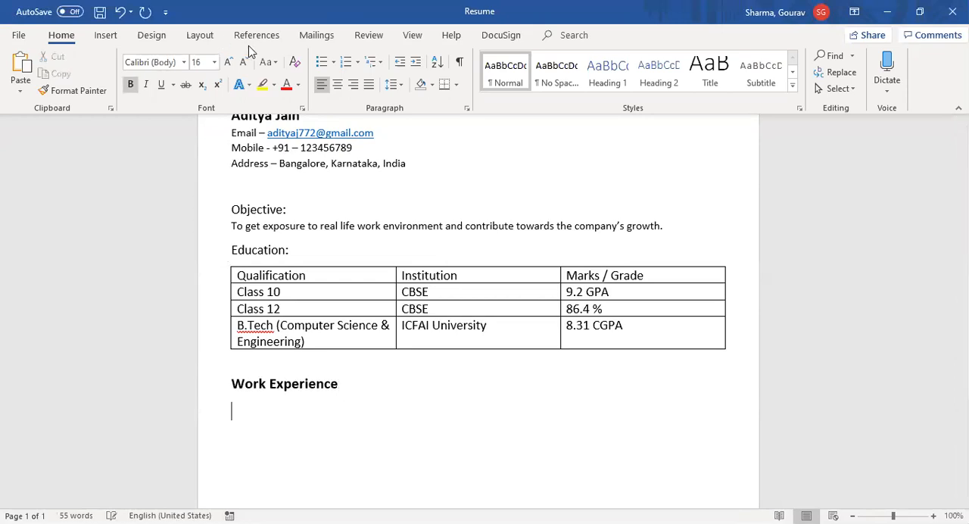
key("ctrl+b")
left_click(348, 424)
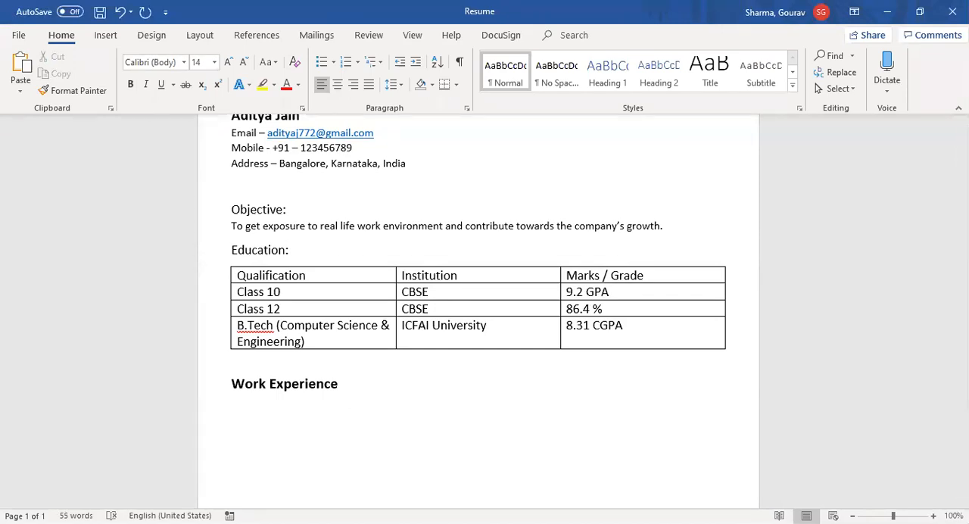
type("CompanyABC")
key("Tab")
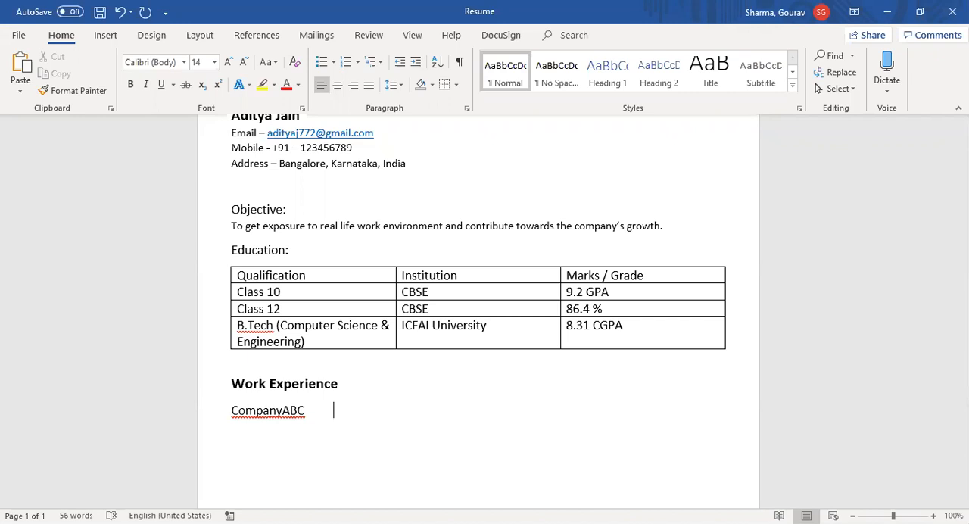
Step: Enter the employment period "[01-01-2016 – 31-12-2018]" beside the company name
type("[")
type("01-01-2016 - 31")
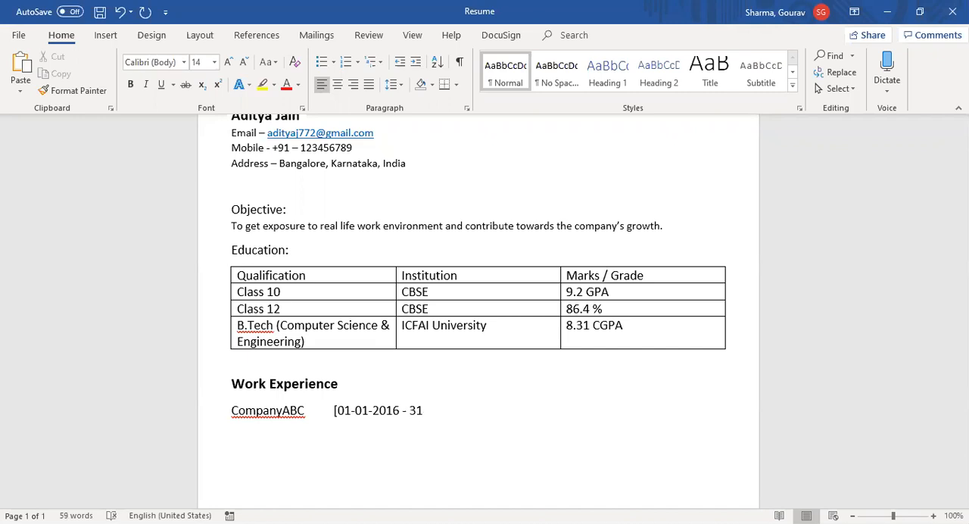
type("-12-2018]")
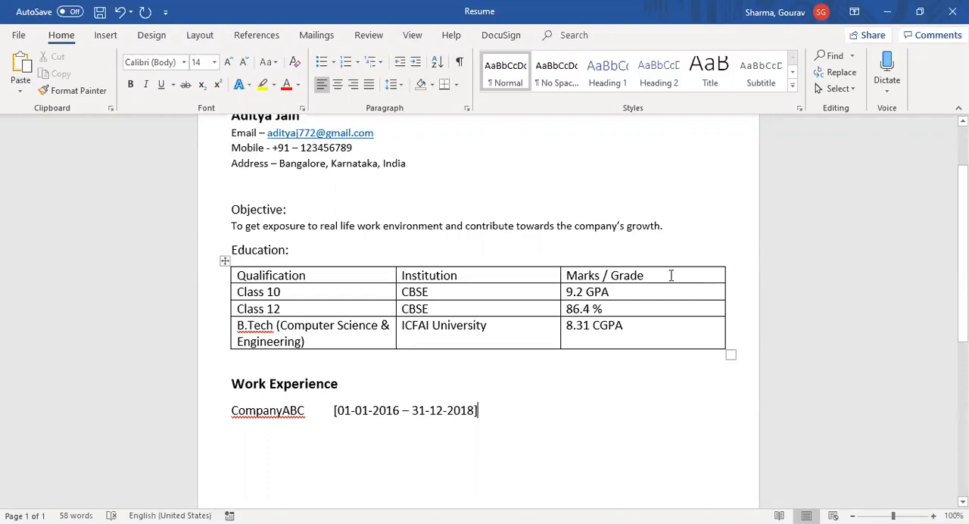
Step: Insert a new column after "Marks / Grade" in the education table and title it "Date"
right_click(671, 276)
mouse_move(746, 144)
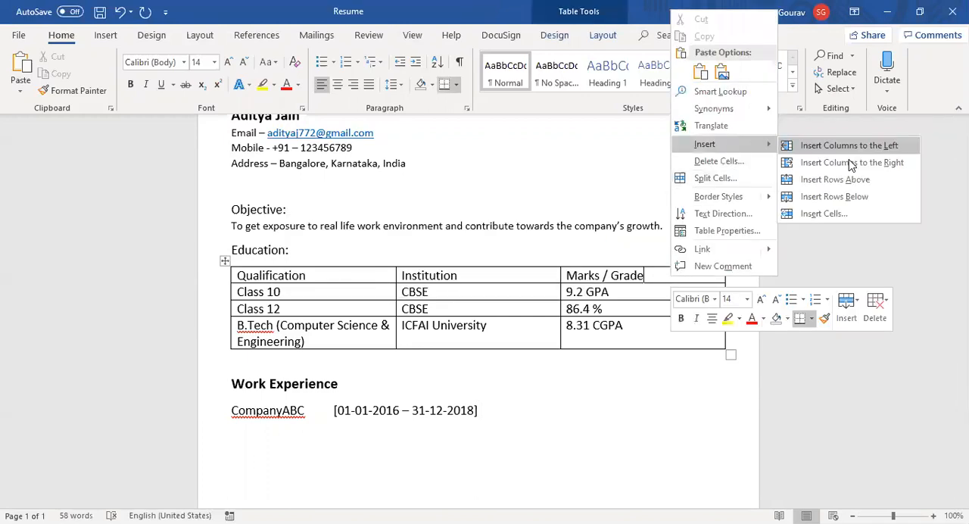
left_click(850, 162)
left_click(695, 277)
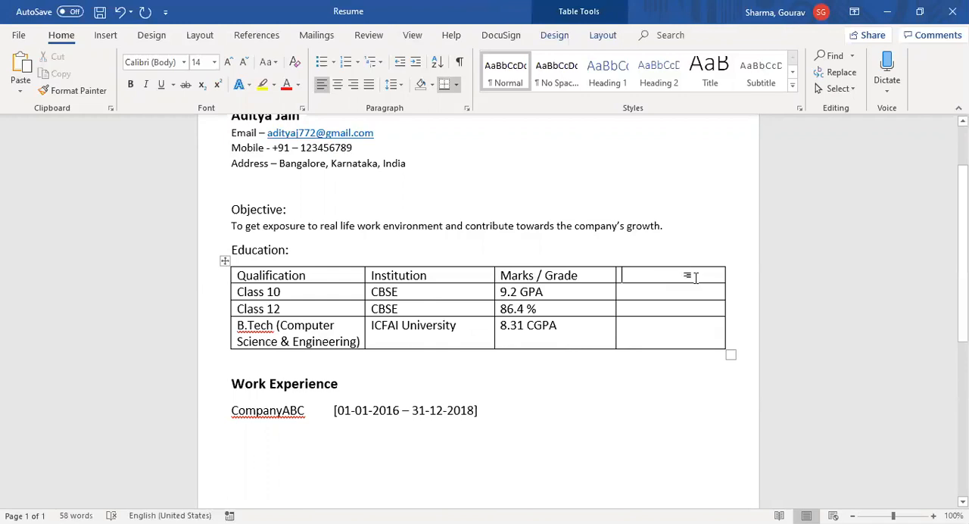
type("Date")
Step: Fill in the Date column with 2010 for Class 10 and 2012 for Class 12
left_click(677, 294)
type("201")
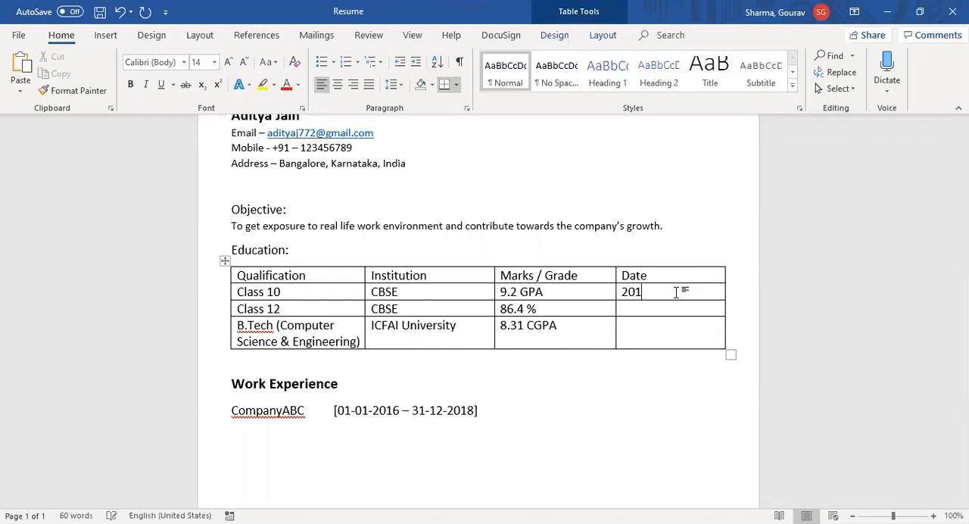
type("0")
key("Tab")
key("Tab")
key("Tab")
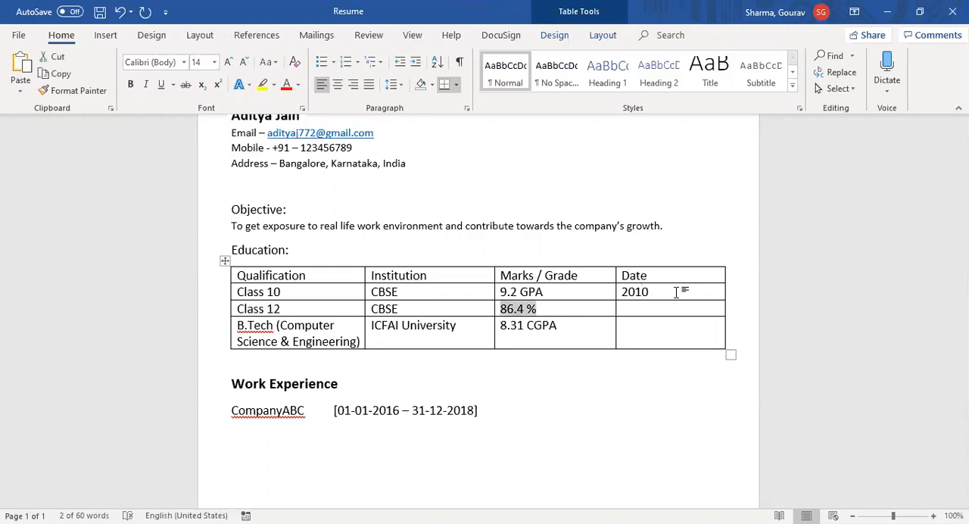
Step: Enter "2012-2016" as the date in the B.Tech row of the education table
key("Tab")
type("201")
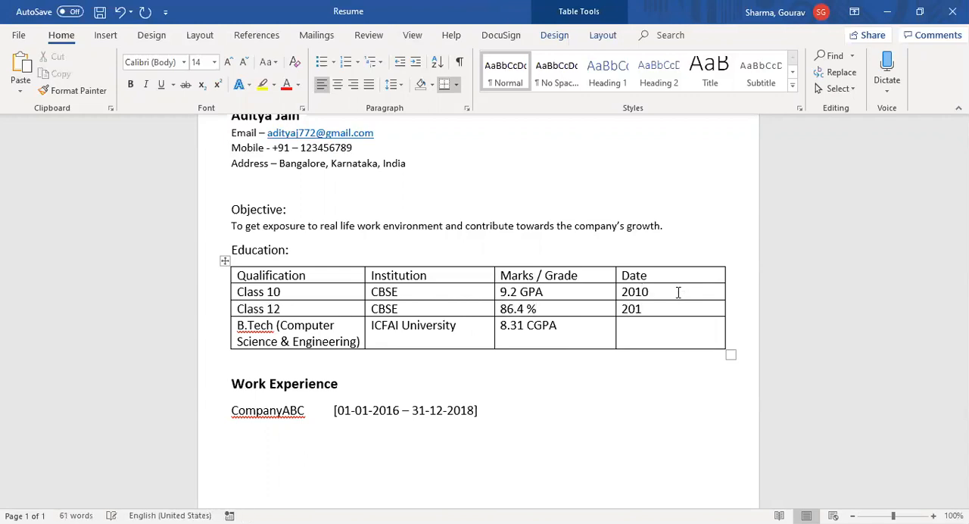
type("2")
key("Tab")
key("Tab")
key("Tab")
key("Tab")
type("2012-2016")
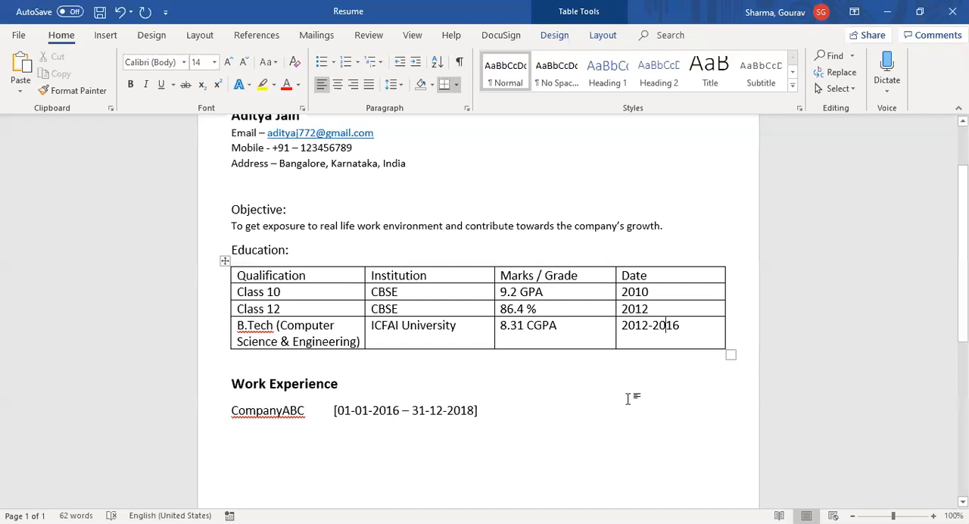
left_click(627, 399)
left_click(667, 327)
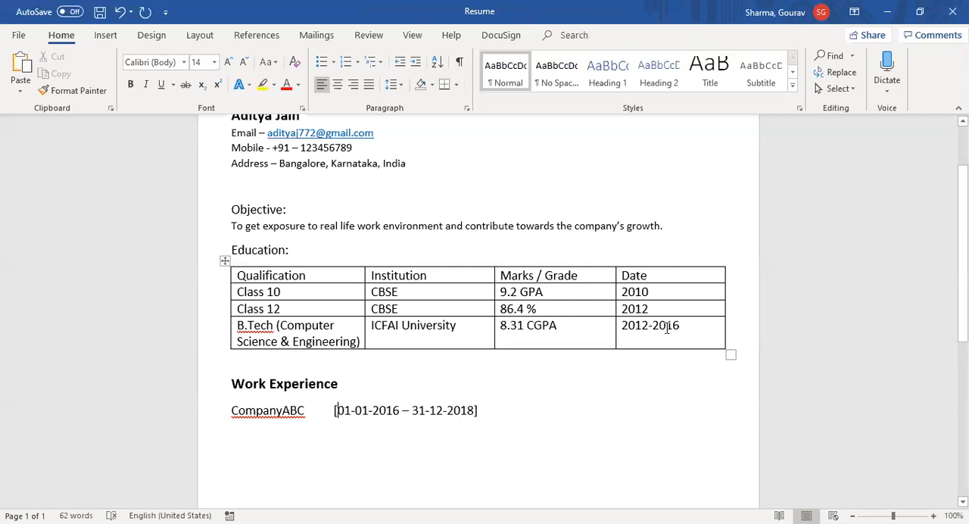
right_click(734, 256)
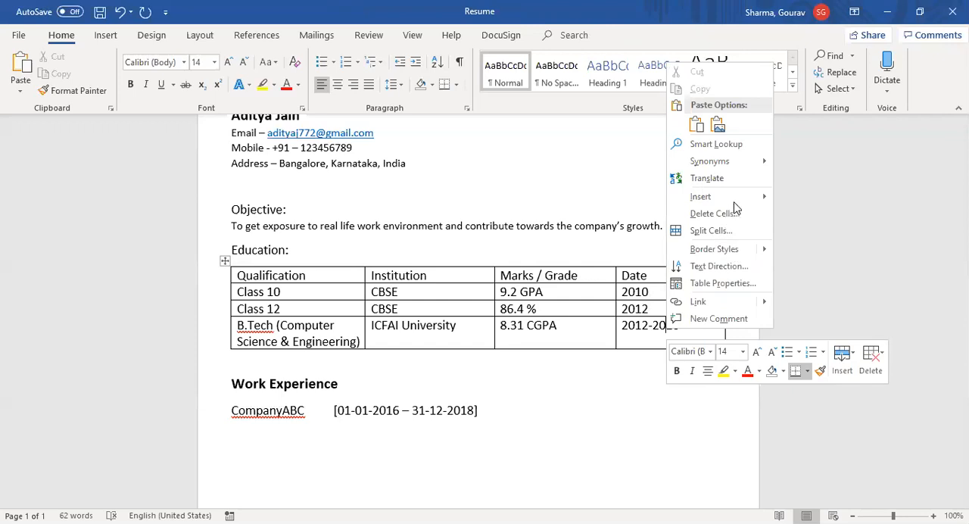
mouse_move(734, 202)
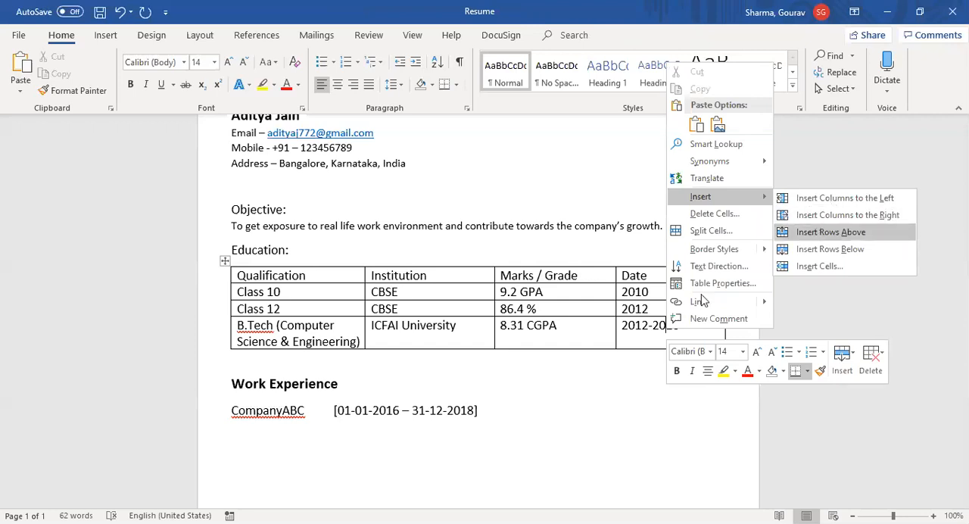
key("Escape")
key("Escape")
Step: Make the company name under "Work Experience" bold and underlined
left_click(505, 412)
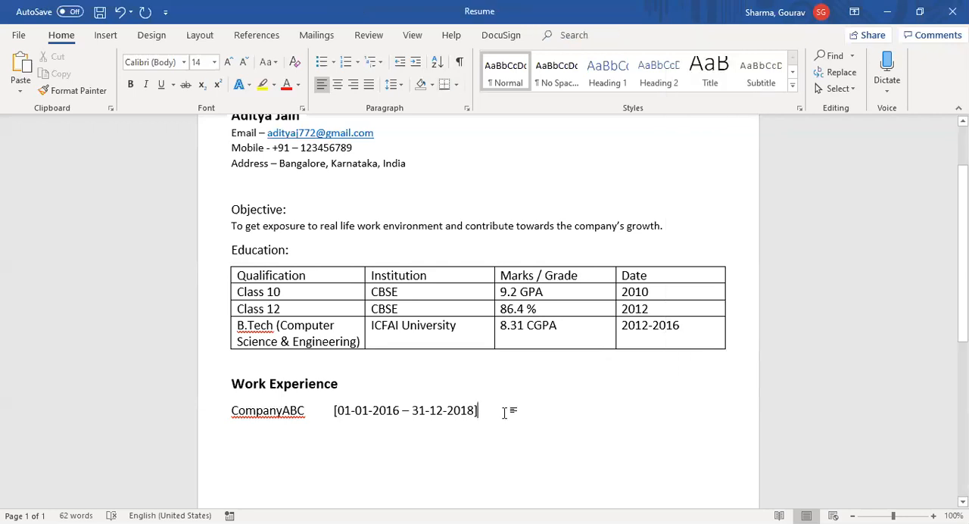
key("Left")
key("Left")
key("Left")
key("Left")
key("Left")
key("Left")
key("Left")
key("Left")
key("Left")
key("Left")
key("Left")
key("Left")
key("Left")
key("Left")
key("Left")
key("Left")
key("Left")
key("Left")
key("Left")
key("Left")
key("Left")
key("Left")
key("Left")
key("Left")
key("Left")
key("Left")
key("shift+Home")
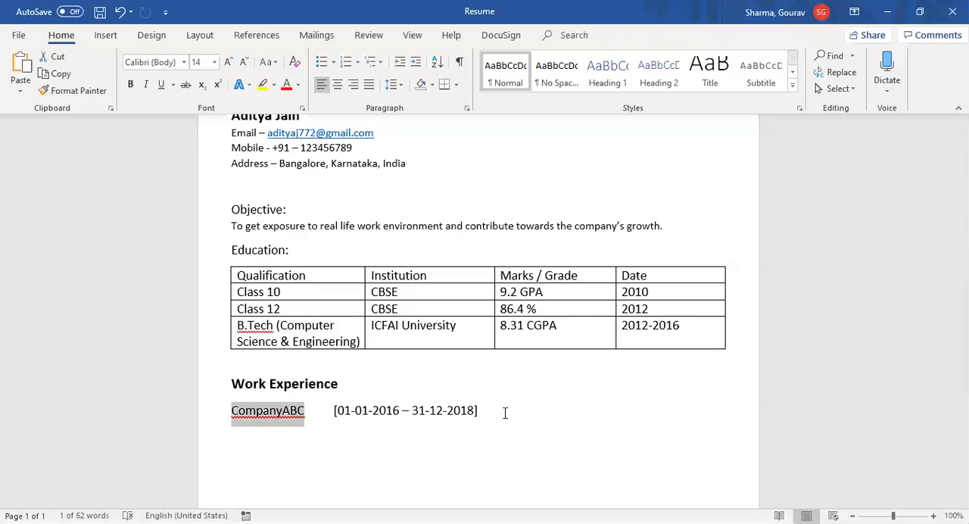
key("ctrl+b")
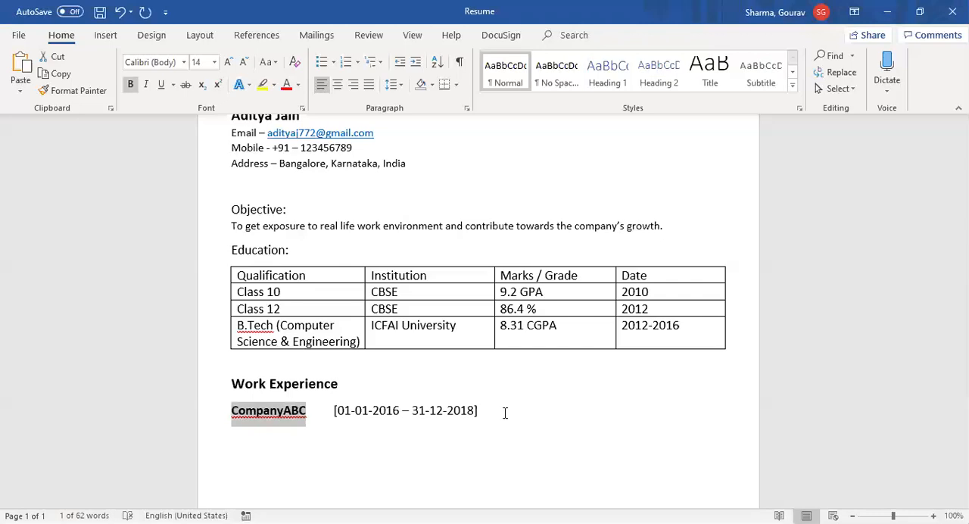
key("ctrl+x")
key("ctrl+z")
key("ctrl+u")
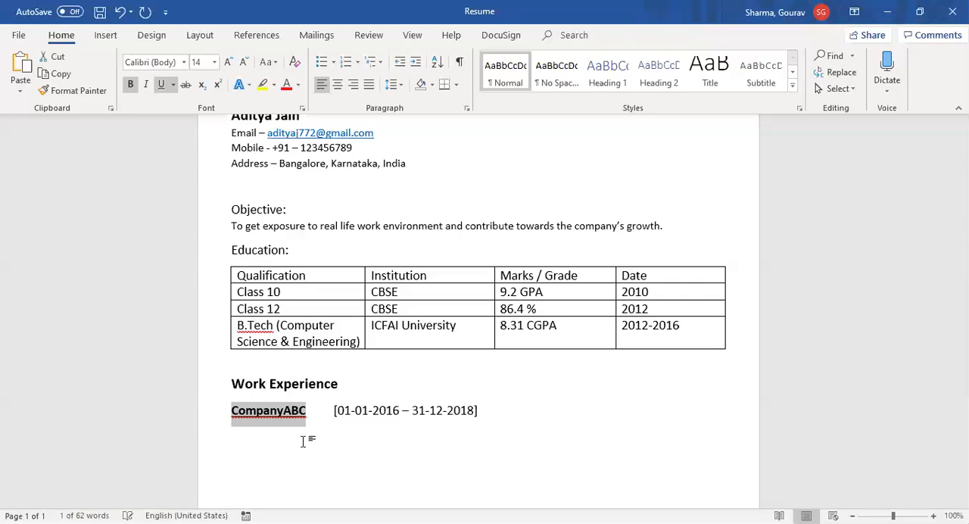
left_click(309, 413)
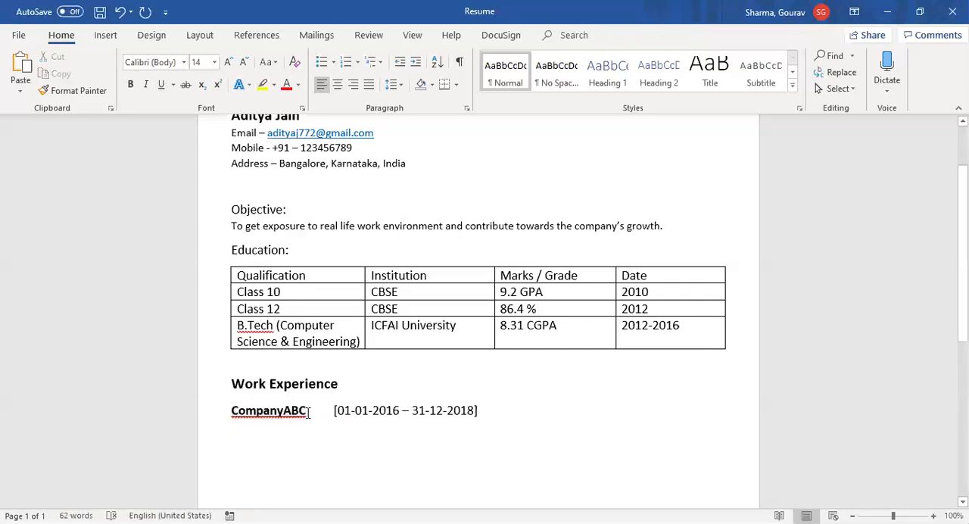
left_click_drag(237, 408, 231, 409)
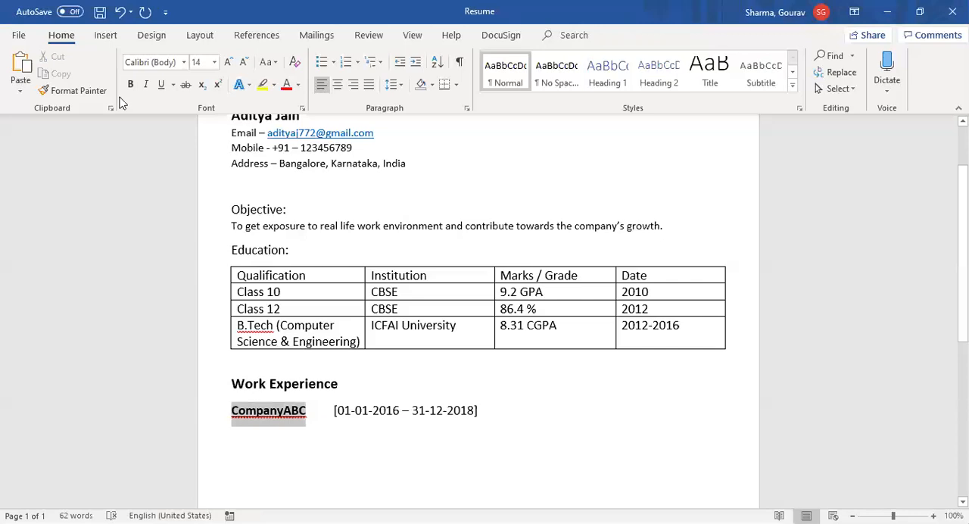
left_click(172, 84)
left_click(163, 86)
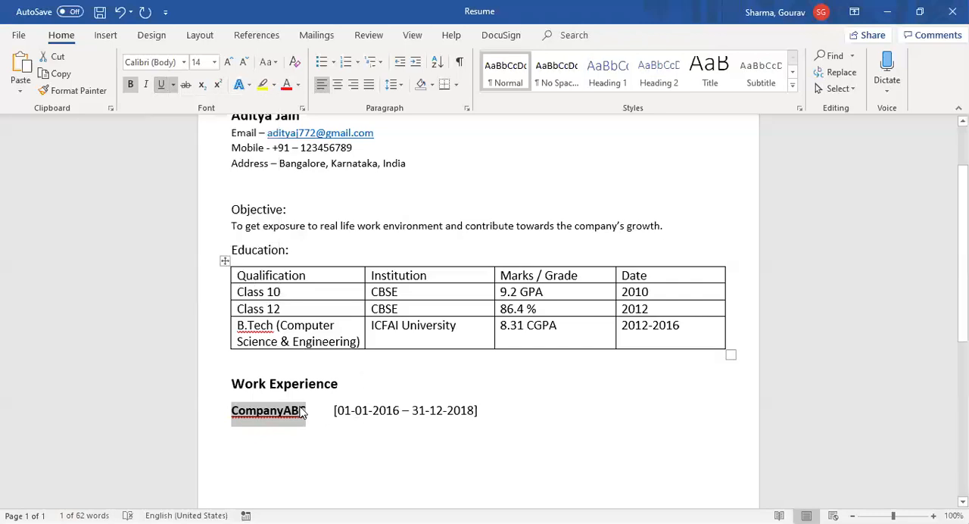
left_click(317, 409)
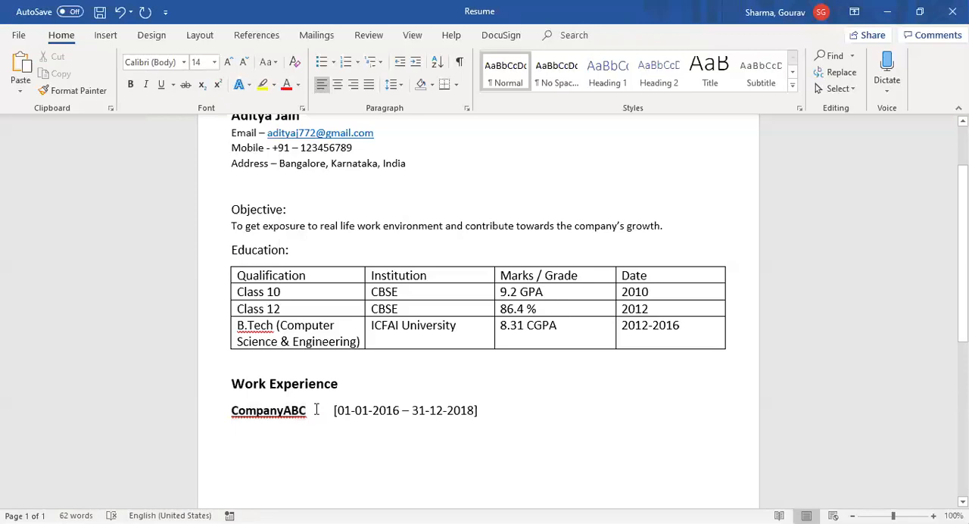
left_click(317, 410)
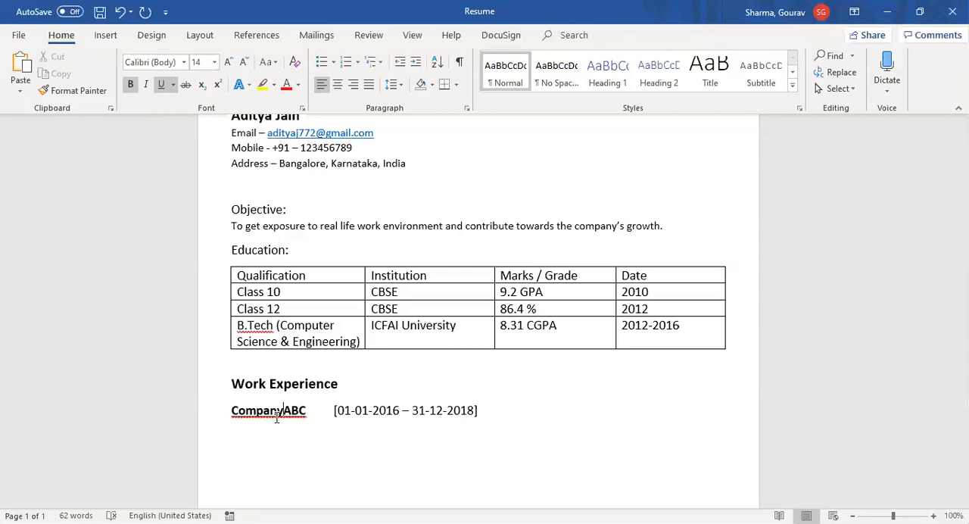
Step: Correct the company name to "Company ABC" using the spelling suggestion
left_click(277, 417)
key("shift+F10")
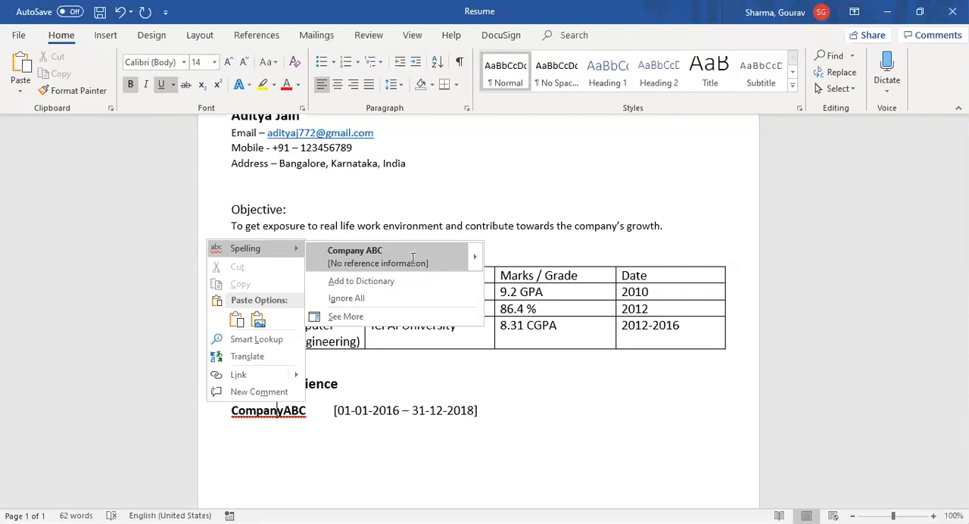
left_click(412, 258)
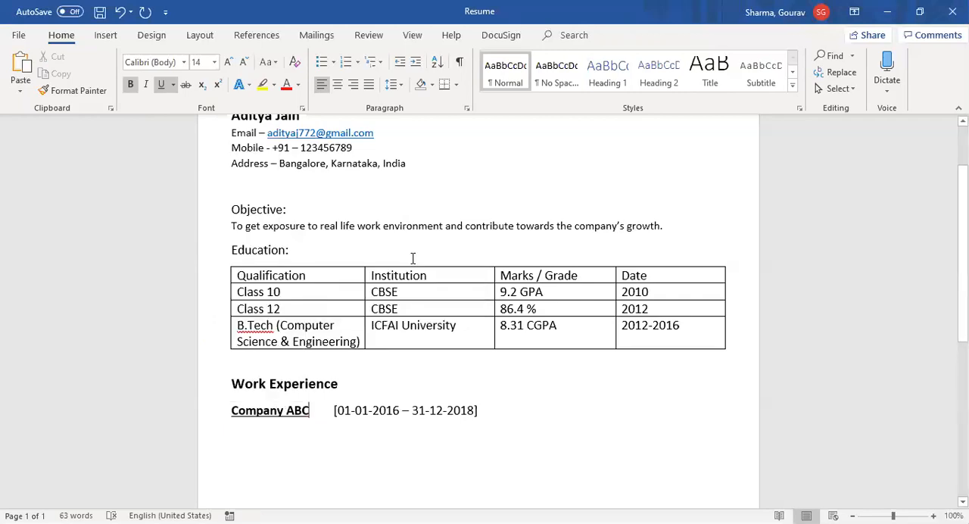
Step: Reduce the font size of the bracketed employment period beside the company name to 11 pt
key("Right")
key("Right")
key("Right")
key("Right")
key("Right")
key("Right")
key("Right")
key("Right")
key("Right")
key("Right")
key("Right")
key("Right")
key("Right")
key("Right")
key("Right")
key("Right")
key("Right")
key("Right")
key("Right")
key("Right")
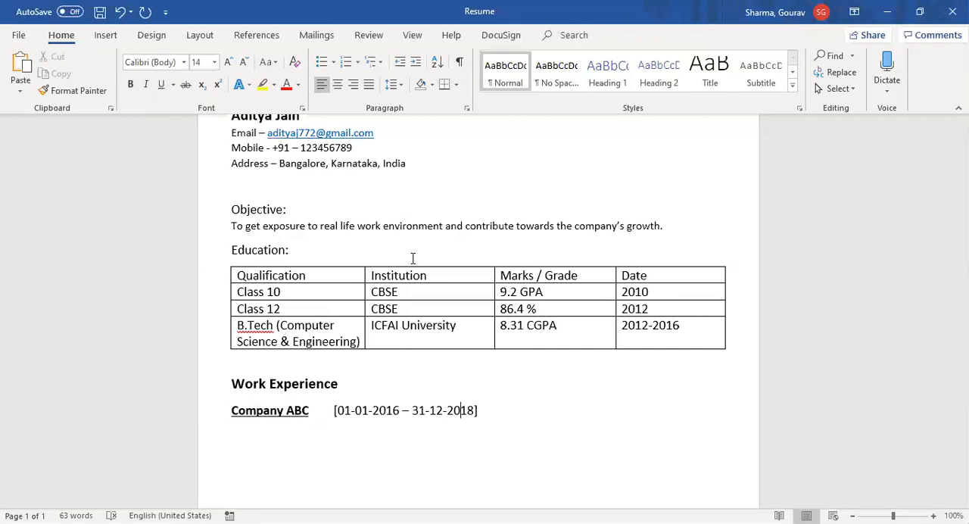
key("Right")
key("Right")
key("Right")
key("ctrl+shift+Left")
key("ctrl+shift+Left")
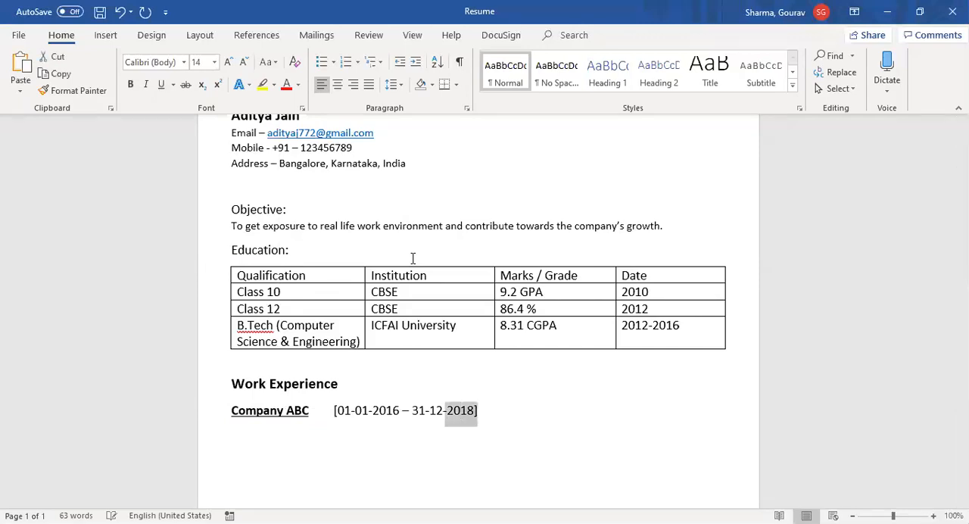
key("ctrl+shift+Left")
key("ctrl+shift+Left")
key("ctrl+shift+Left")
key("ctrl+shift+Left")
key("ctrl+shift+Left")
key("ctrl+shift+Left")
key("ctrl+shift+Left")
key("ctrl+shift+Left")
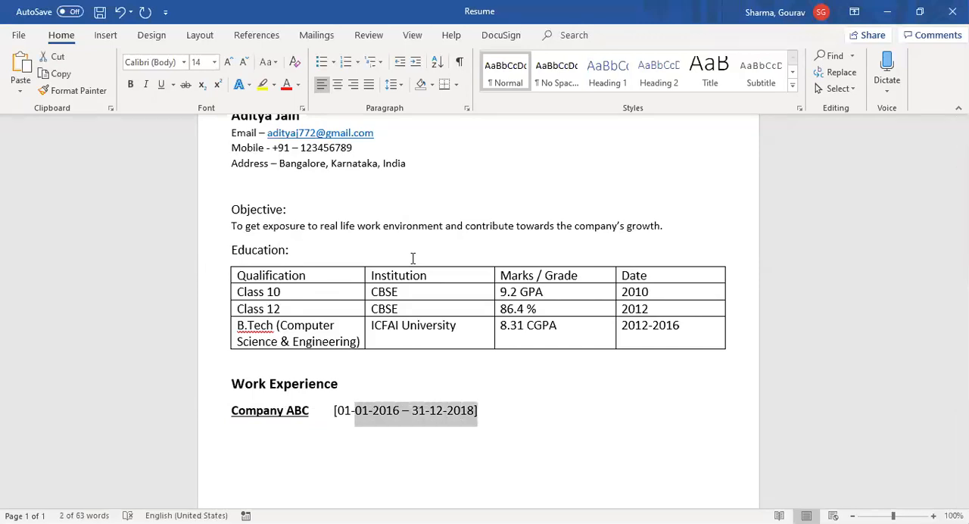
key("ctrl+shift+Left")
key("ctrl+shift+Left")
key("ctrl+shift+Left")
key("ctrl+shift+Left")
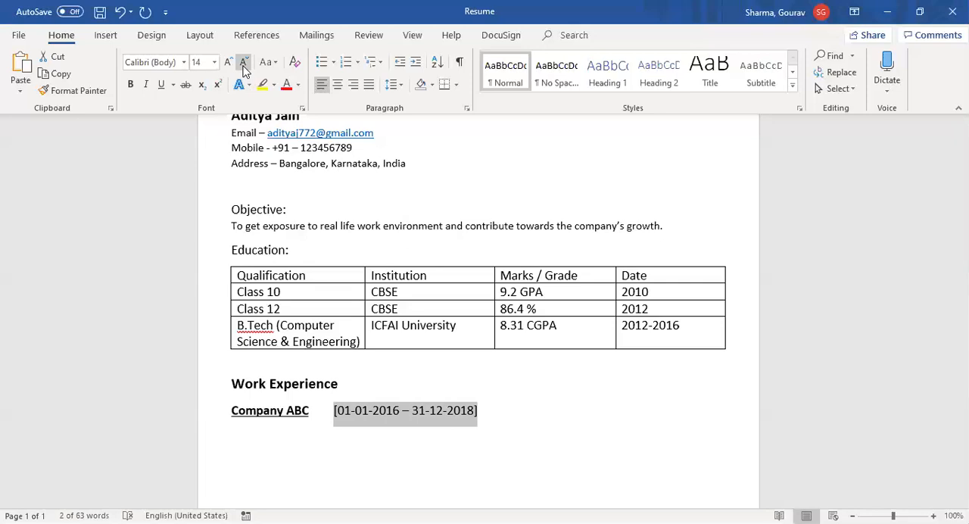
left_click(244, 66)
left_click(244, 66)
left_click(469, 416)
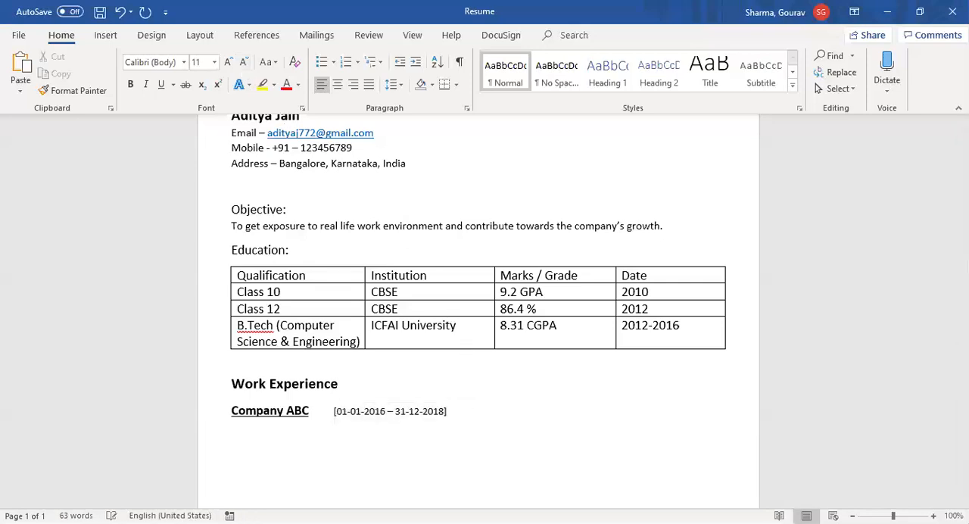
Step: Start a job description on a new line below the company entry with "Worked on varous technologies"
key("Return")
type("Workedn")
key("BackSpace")
type("on varous technolog")
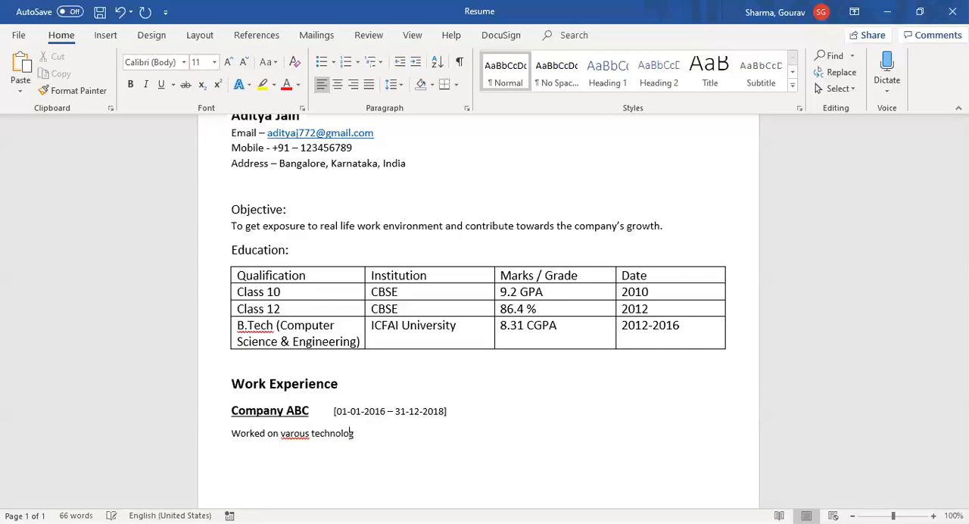
type("ies")
Step: Correct the misspelled word "varous" to "various" in the job description using the spelling suggestion
key("ctrl+Left")
key("ctrl+Left")
key("Right")
key("Right")
key("shift+F10")
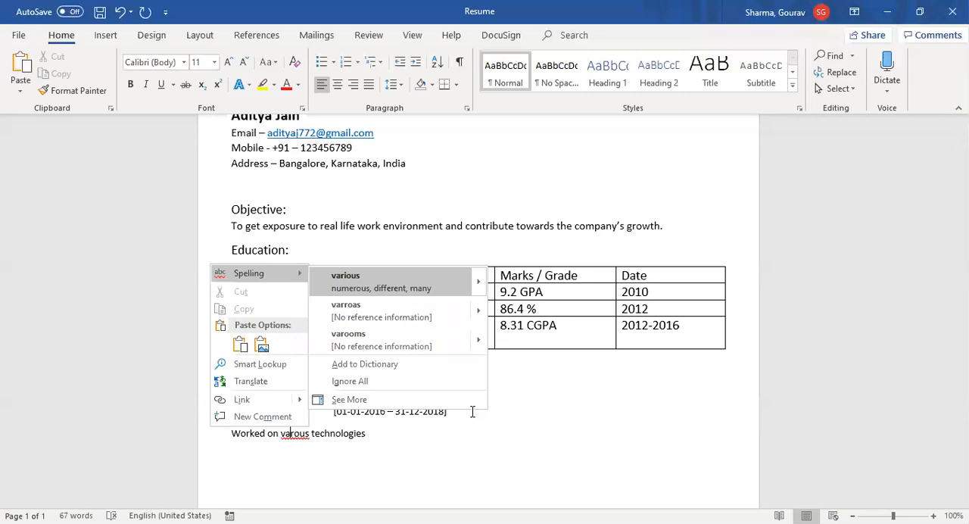
key("Return")
Step: Complete the job description sentence with "and tools for our in-house product."
key("End")
type("and tools for the")
key("BackSpace")
key("BackSpace")
key("BackSpace")
key("BackSpace")
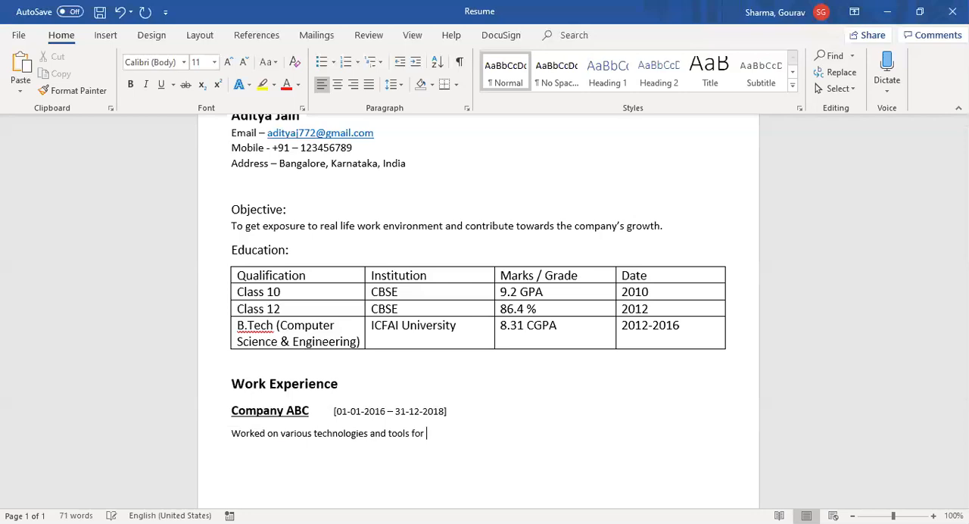
type("our in-house produ")
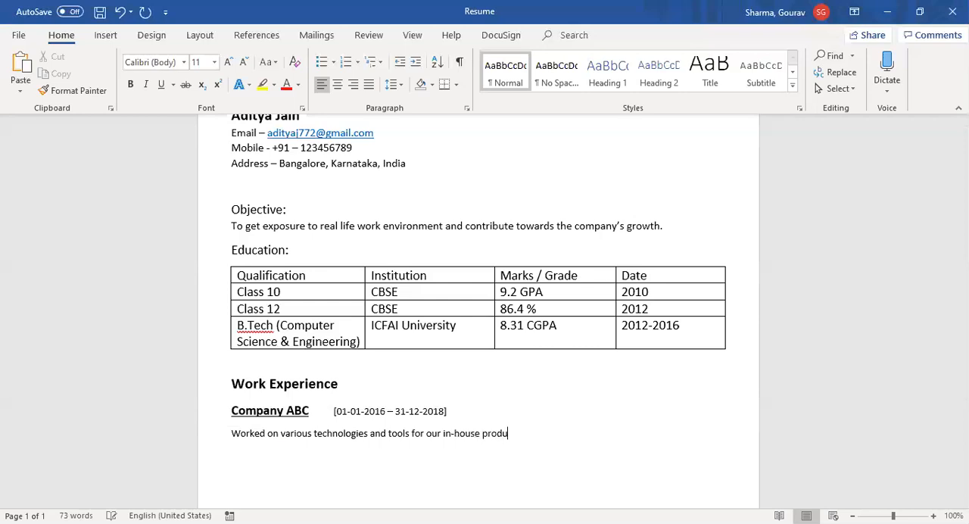
type("ct.")
Step: Add the heading "Technical Expertise" at 16 pt on a new line below the job description
key("Return")
key("BackSpace")
left_click(229, 64)
left_click(228, 63)
left_click(229, 63)
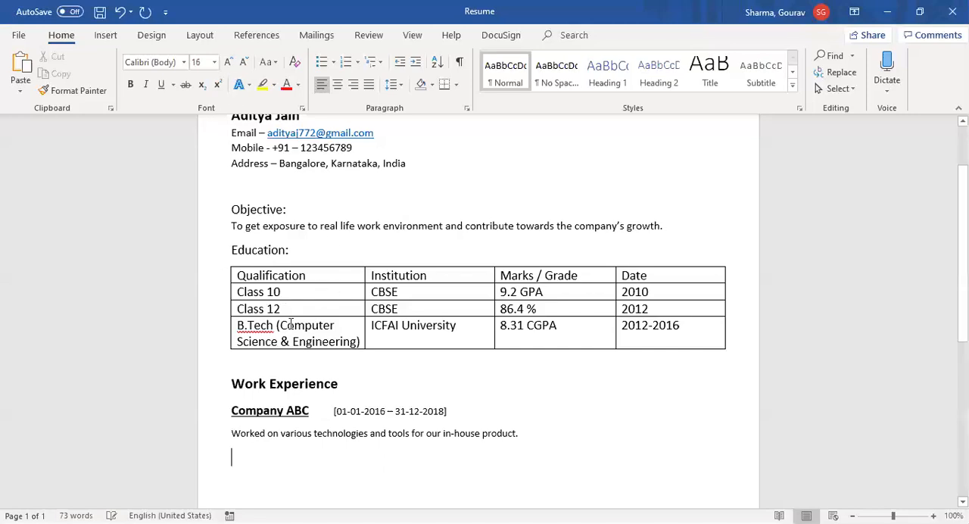
type("Tech")
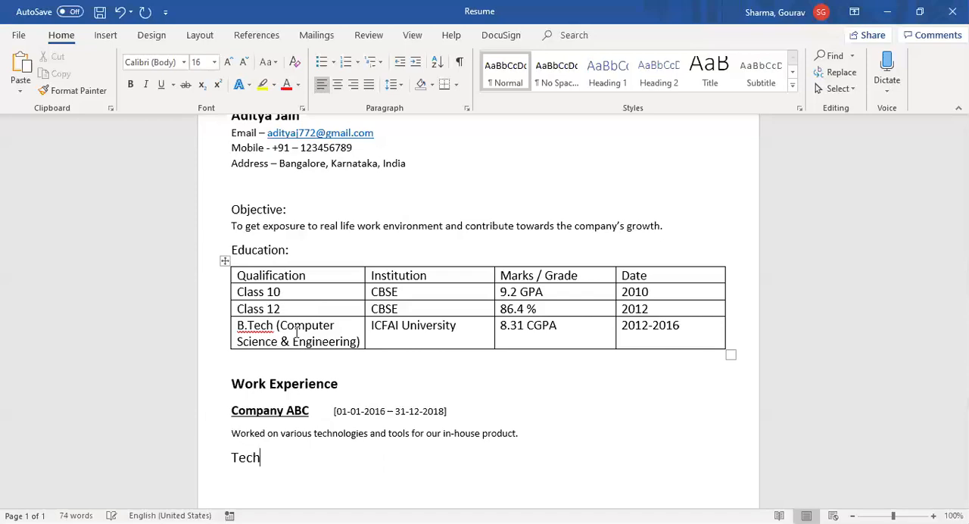
type("nical Exper")
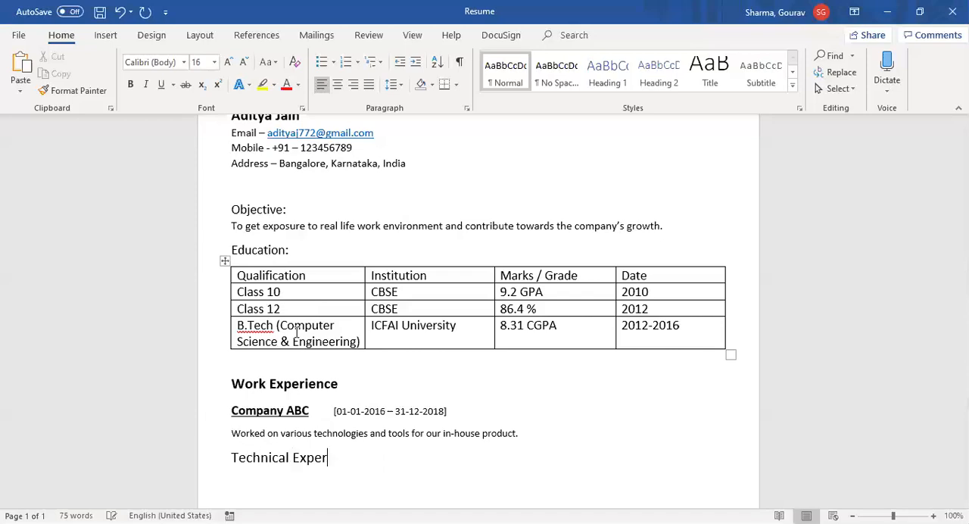
type("tise")
Step: Make the "Technical Expertise" heading bold and continue on a new line below it
key("shift+Home")
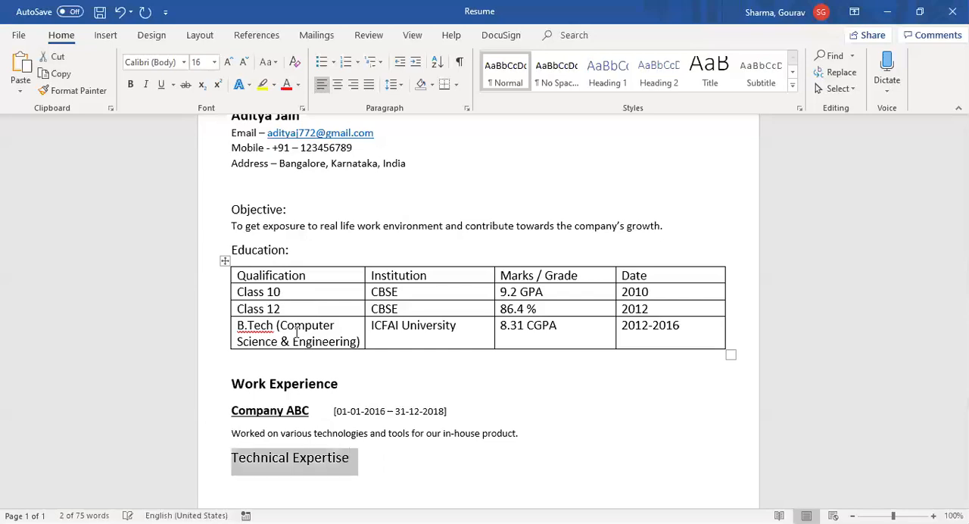
key("ctrl+b")
key("End")
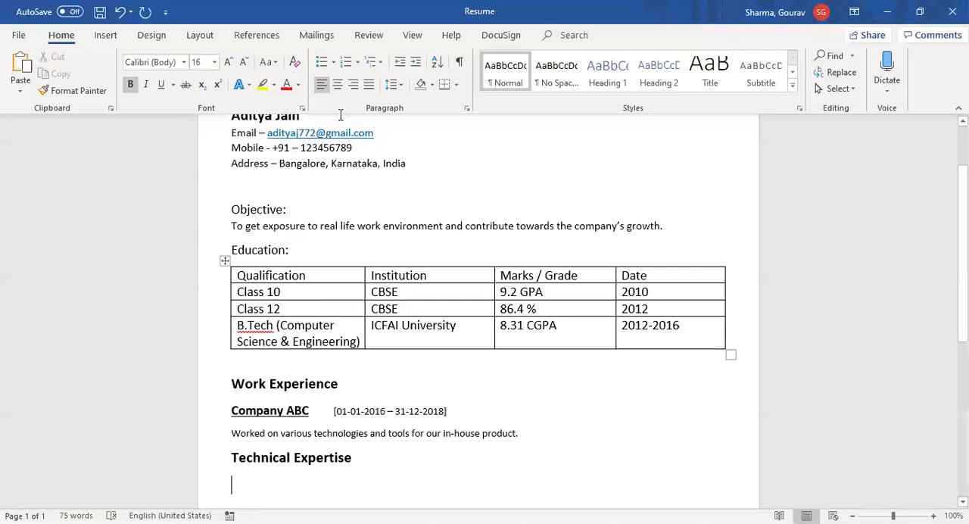
Step: Create a bulleted list under Technical Expertise with the items "SQL" and "C,Java,Python"
left_click(322, 69)
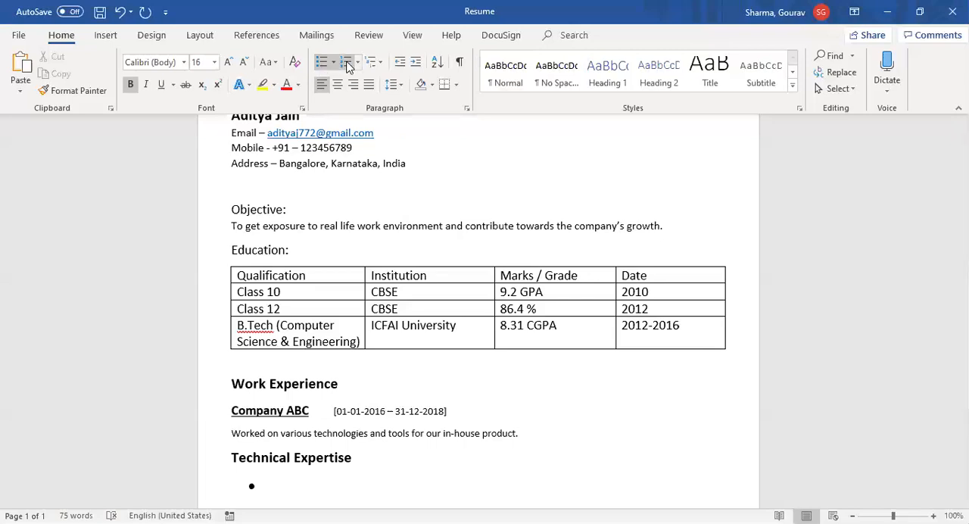
left_click(348, 67)
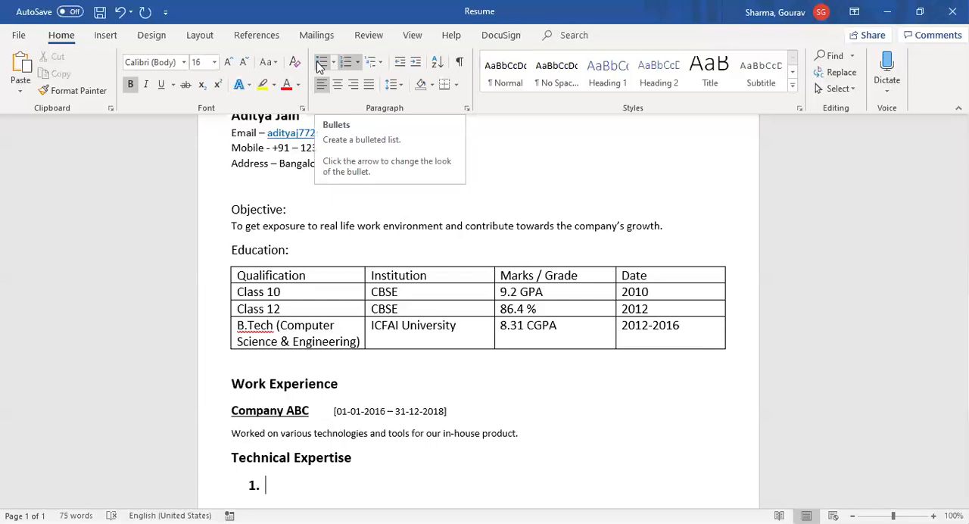
left_click(320, 63)
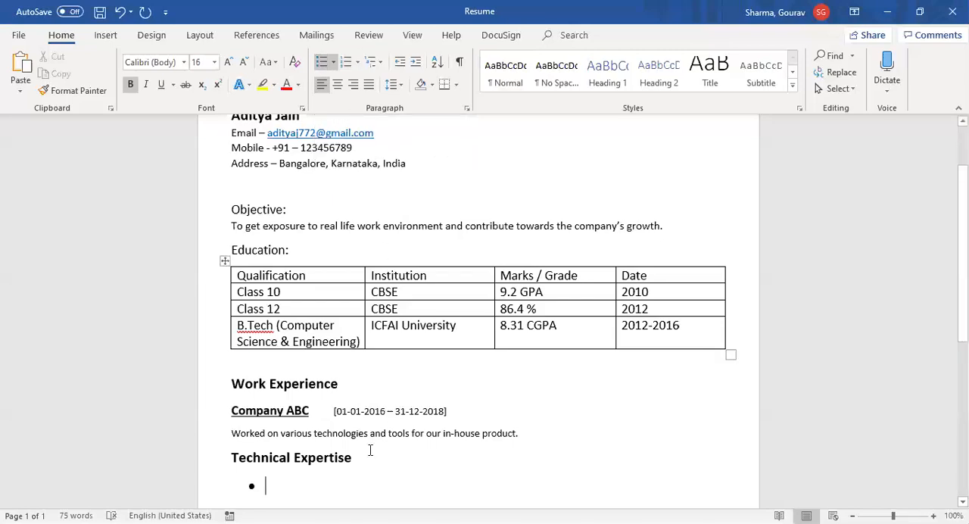
type("SQL")
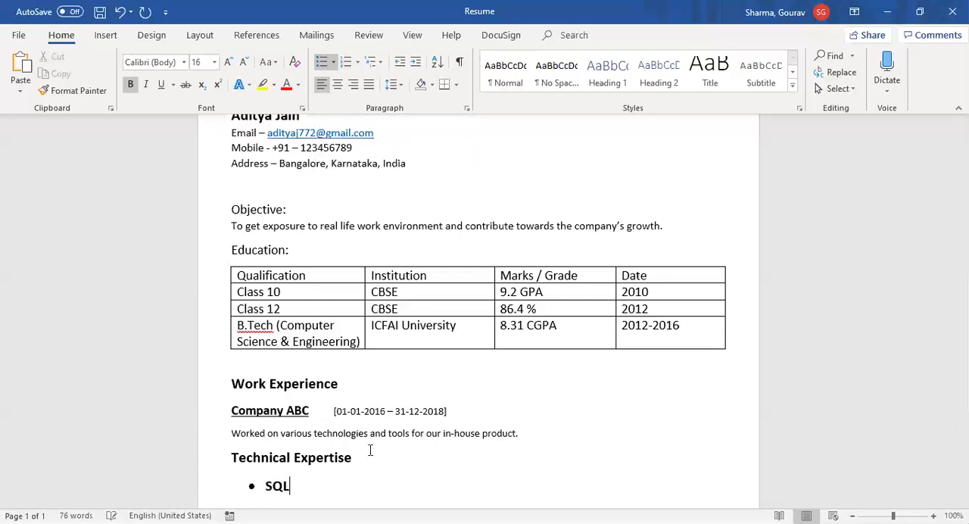
key("Return")
type("C")
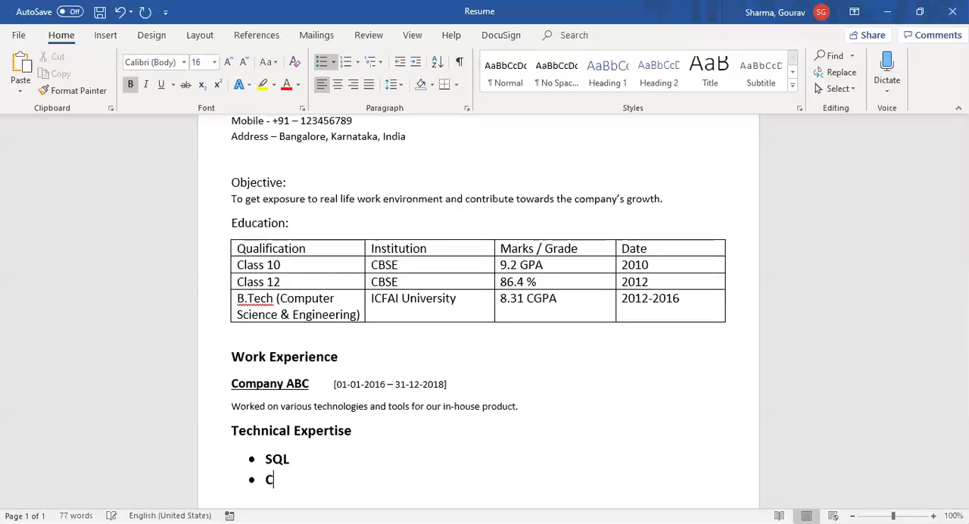
type(",Jav")
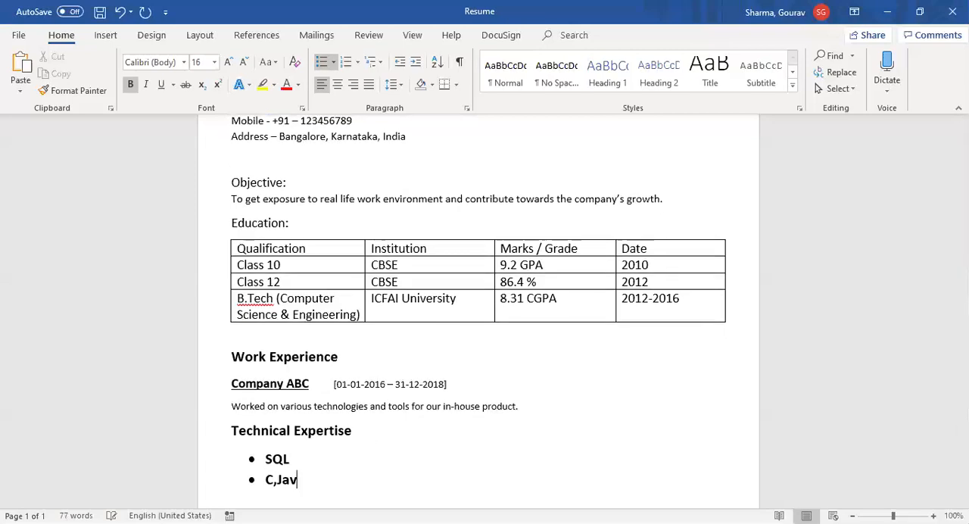
type("a,Python")
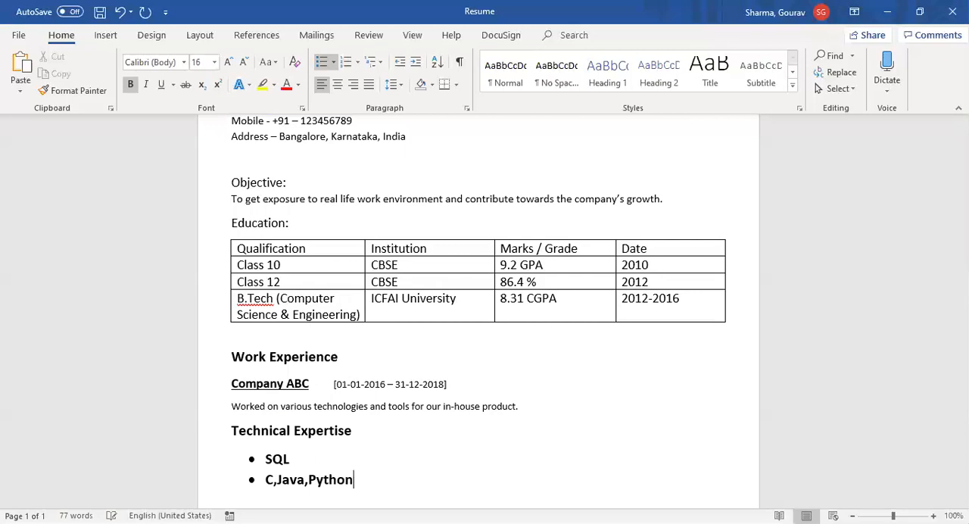
Step: Remove the bold formatting from both Technical Expertise bullet items
key("shift+Home")
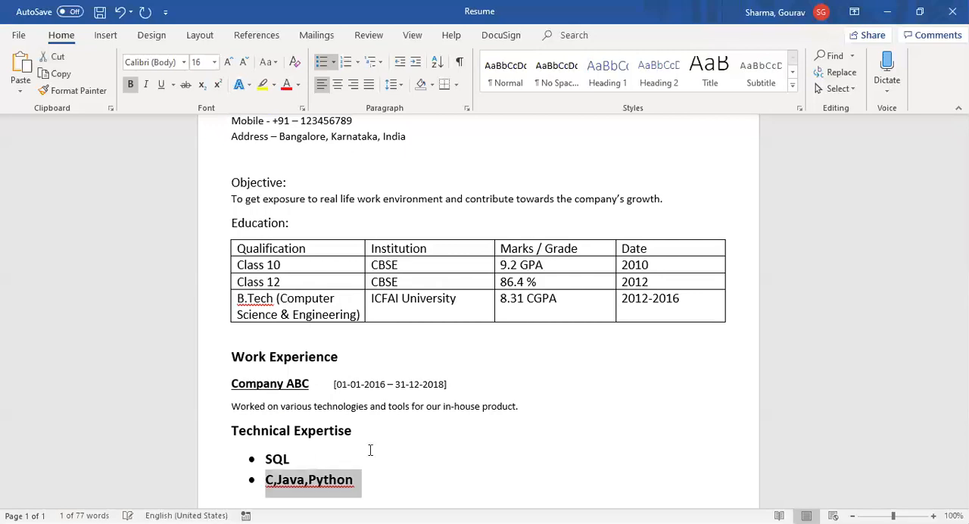
key("shift+Up")
key("shift+Up")
key("shift+Down")
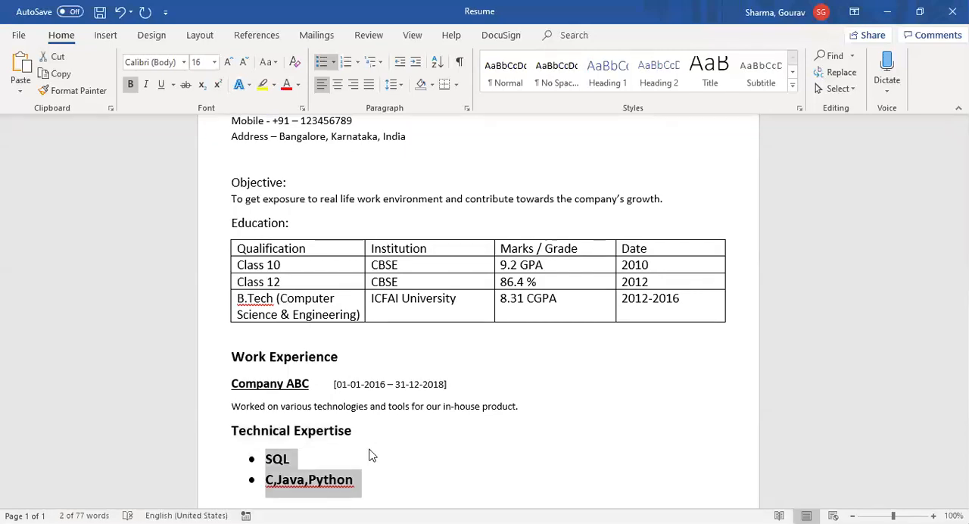
key("ctrl+b")
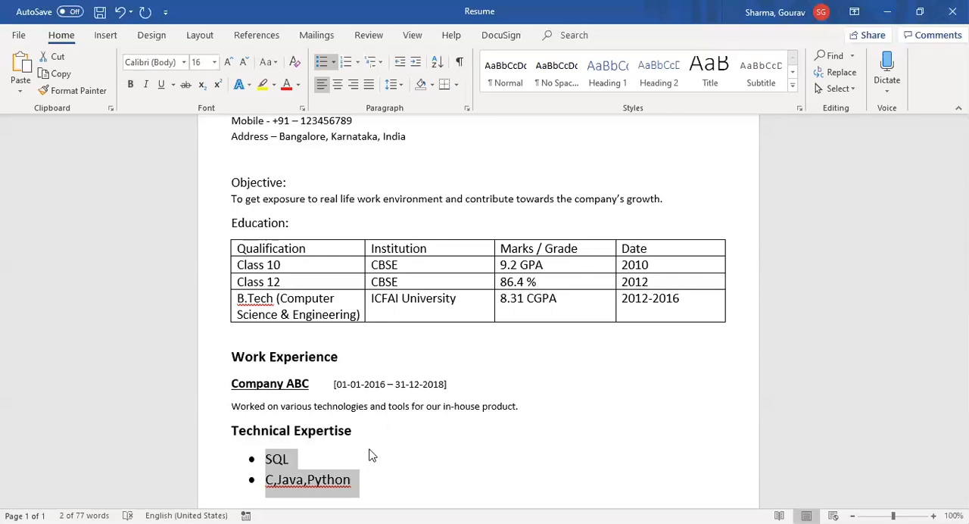
Step: Insert a space after each comma in the second bullet so it reads "C, Java, Python"
left_click(371, 454)
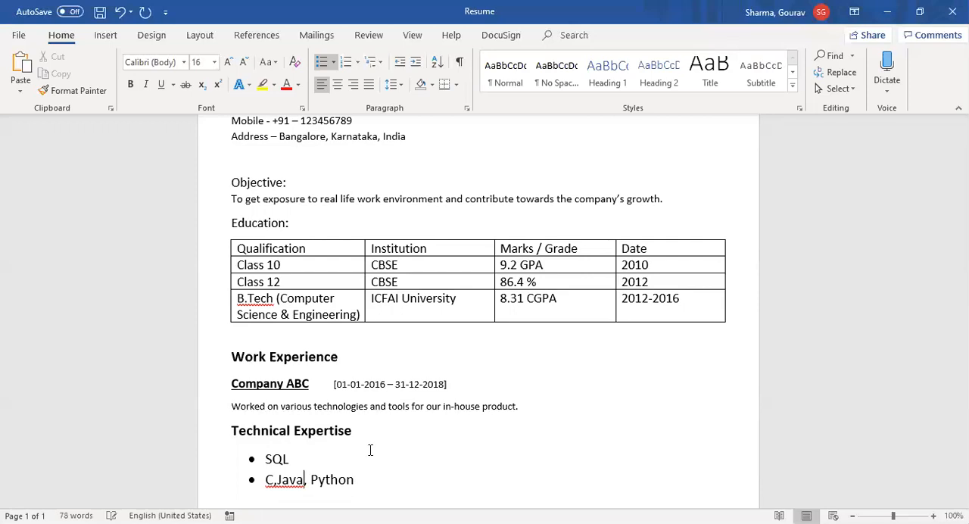
key("Left")
key("Left")
key("Left")
key("Left")
key("Left")
key("Left")
key("End")
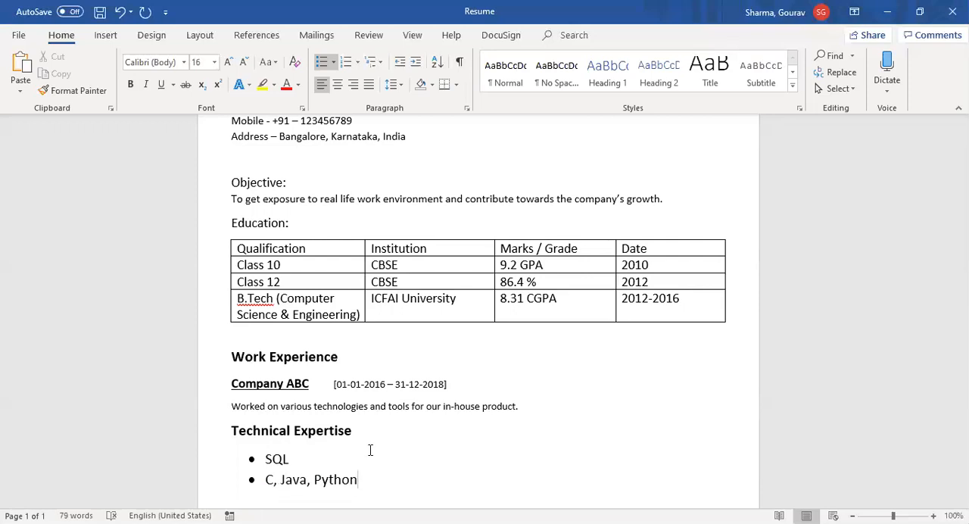
Step: Append ", HTML" to the second bullet item and end the bulleted list
type(", HTML")
key("Return")
key("Return")
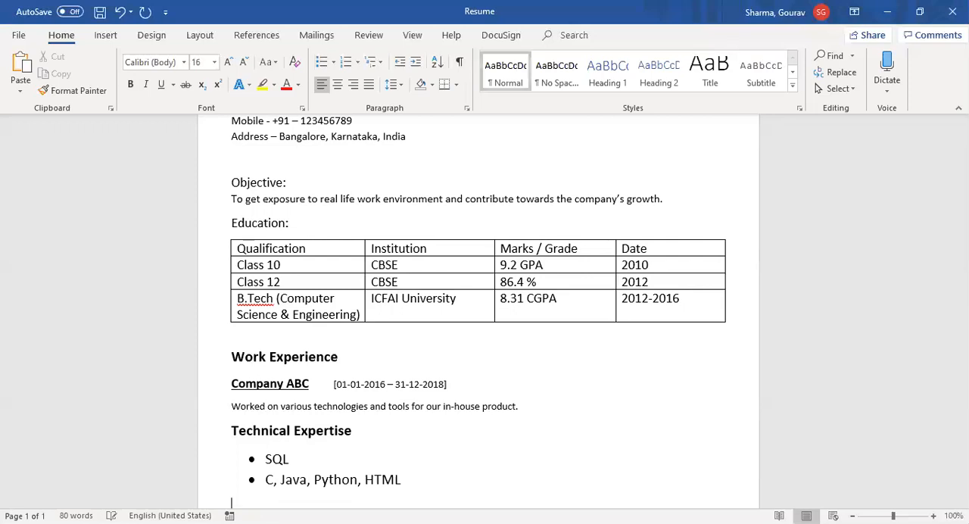
Step: Add a bold "Hobbies" heading below the Technical Expertise list and start a bulleted list under it
scroll(368, 436, "down", 3)
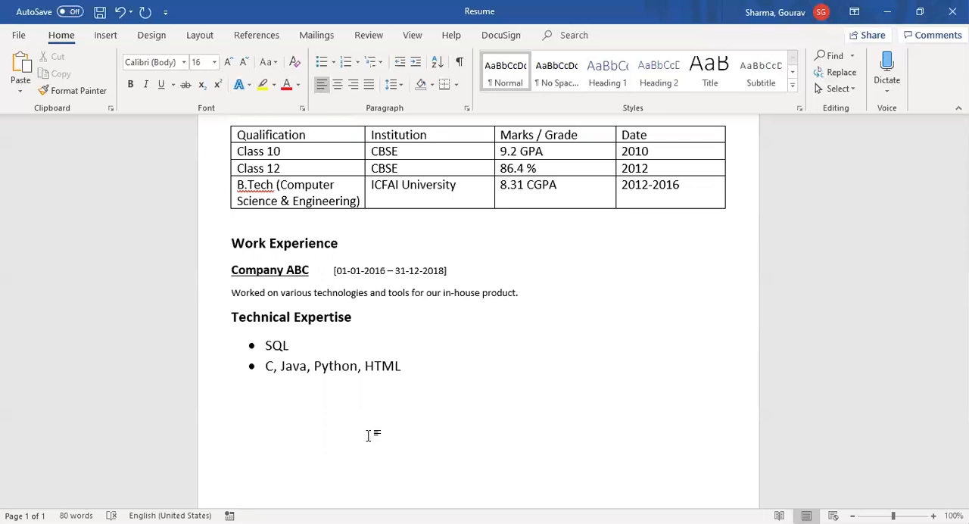
type("Hobbies")
key("shift+Home")
key("ctrl+b")
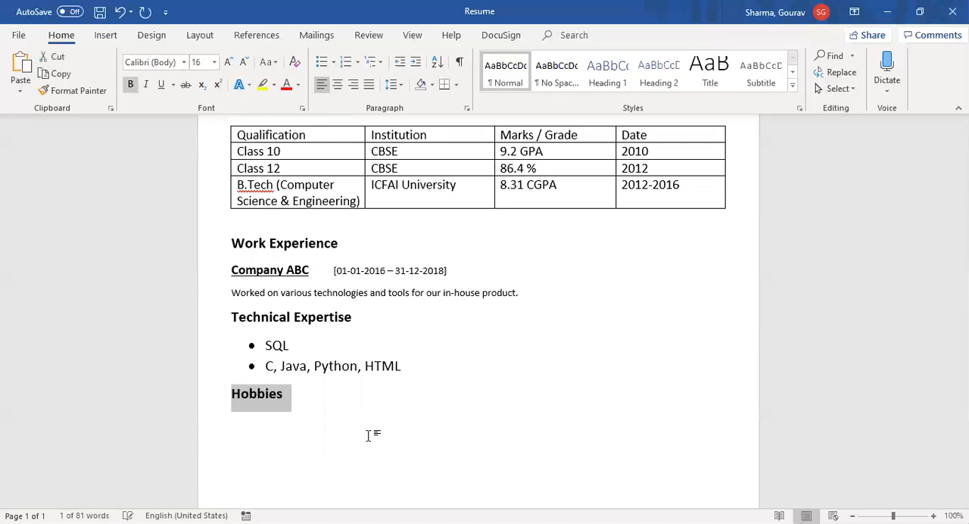
key("End")
key("Return")
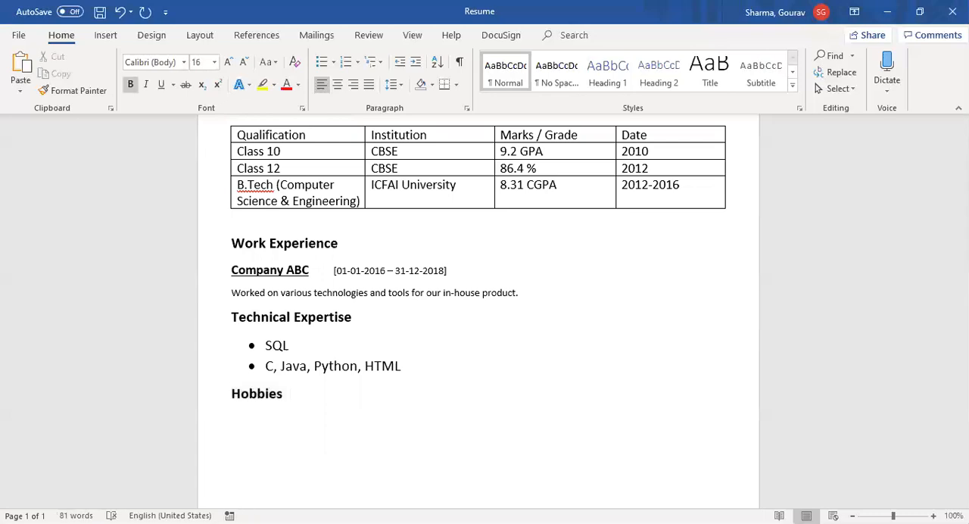
left_click(321, 65)
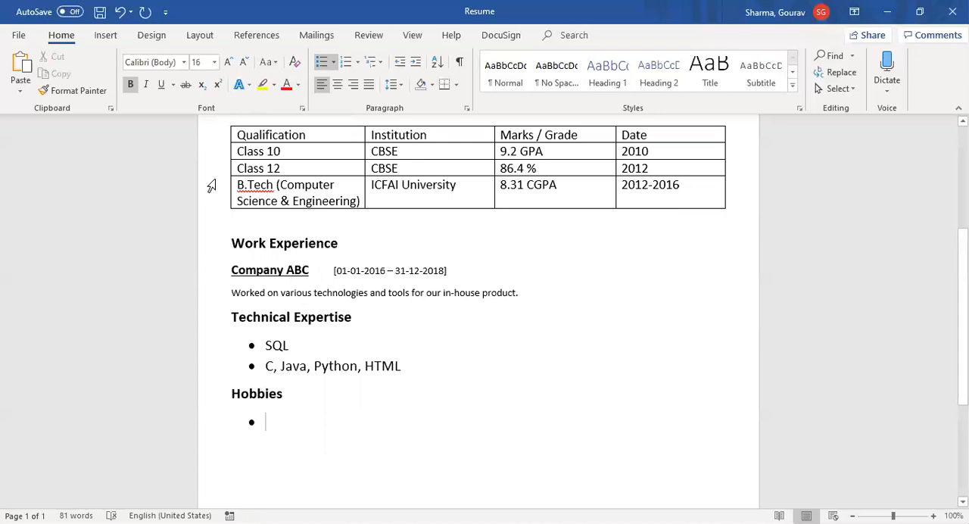
Step: Reduce the font size of the two Technical Expertise bullet items to match the smaller 12 pt body text
left_click(243, 64)
left_click(243, 64)
left_click_drag(415, 365, 271, 338)
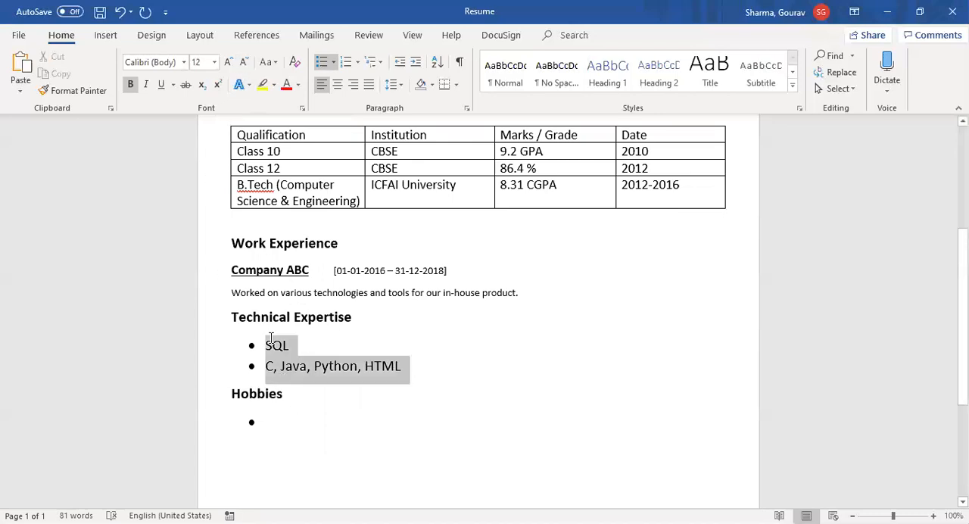
left_click(243, 64)
left_click(243, 64)
Step: Enter "Listening Music" at 12 pt as the bullet item under Hobbies
left_click_drag(295, 389, 230, 387)
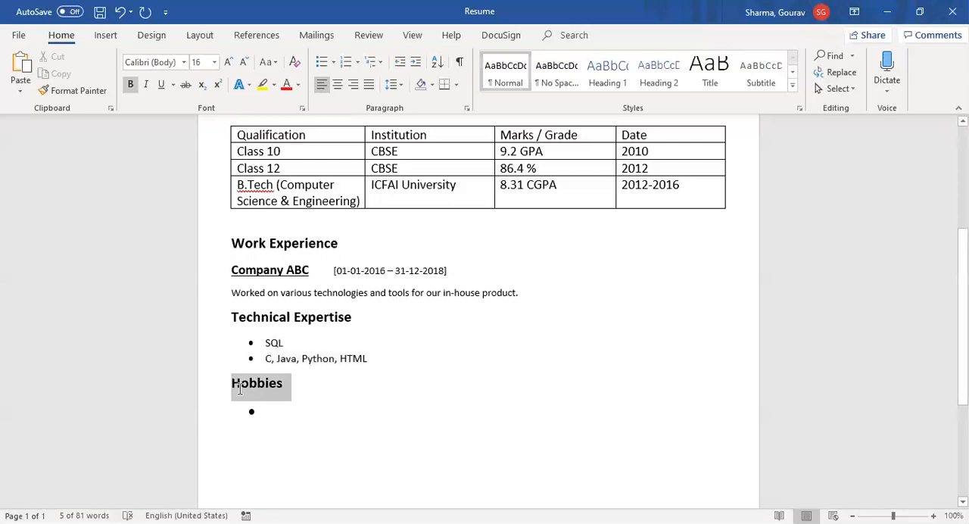
left_click(227, 386)
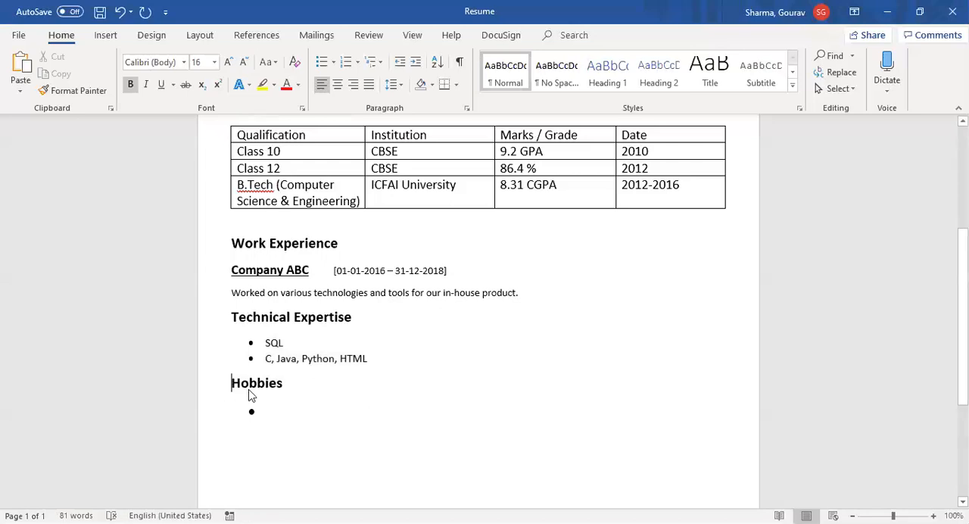
left_click(296, 409, "shift")
left_click(296, 407)
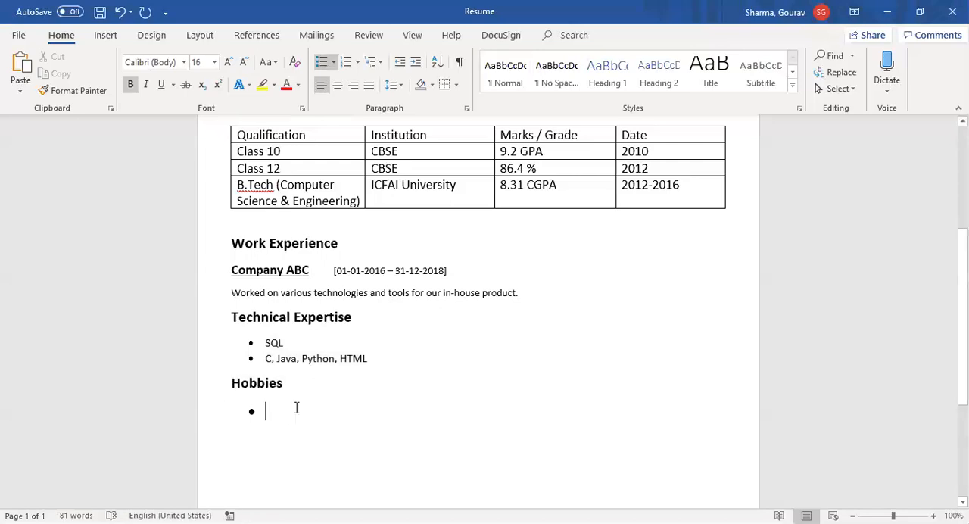
left_click(243, 64)
left_click(243, 64)
type("Listening")
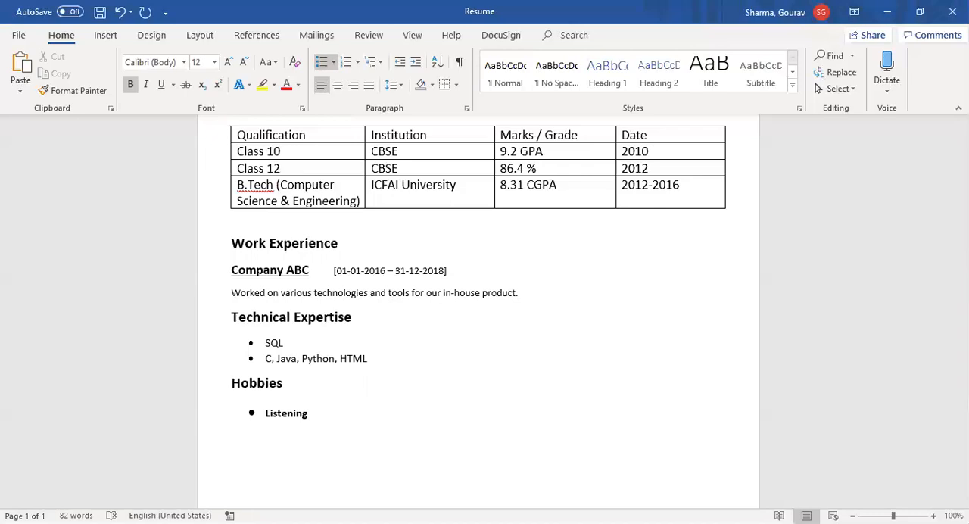
type("Music")
Step: Remove the bold formatting from the "Listening Music" bullet item
double_click(316, 413)
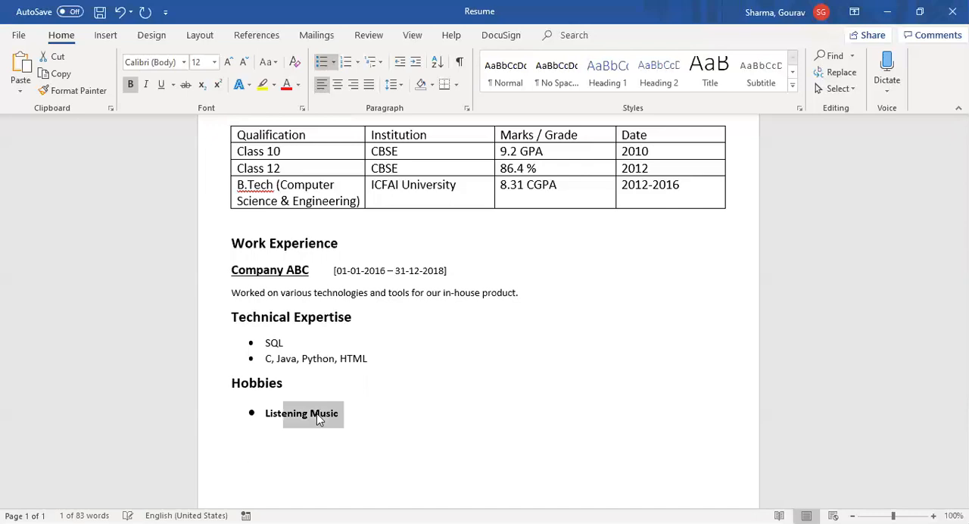
triple_click(318, 418)
key("ctrl+b")
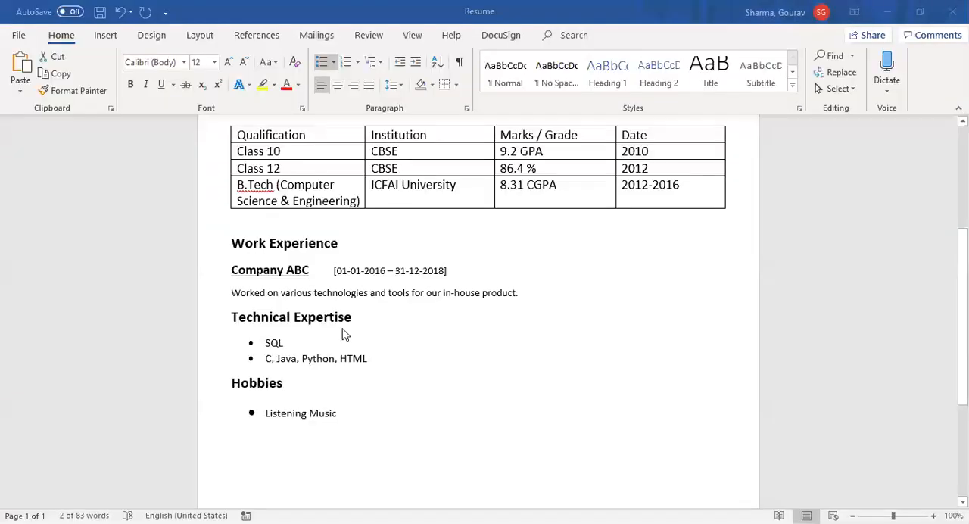
Step: Apply a Box page border to the whole document
scroll(307, 274, "up", 2)
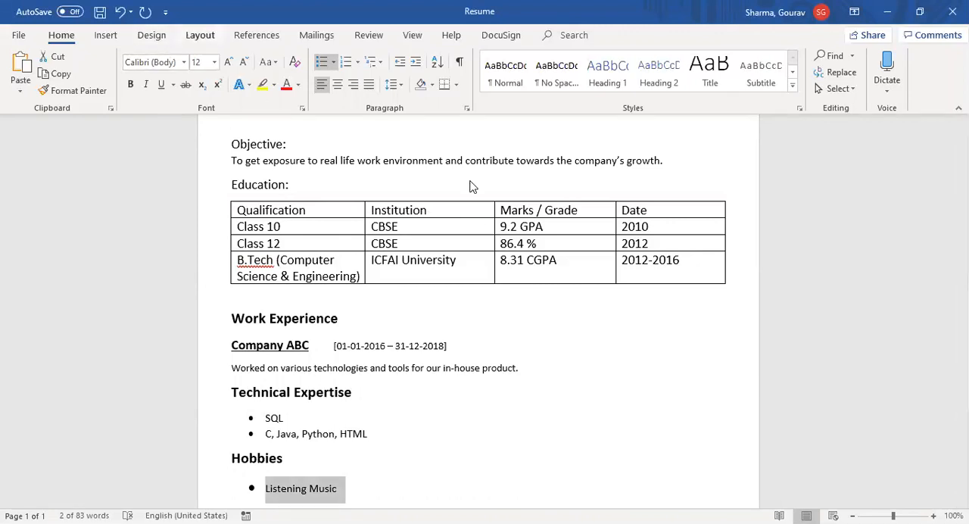
left_click(200, 36)
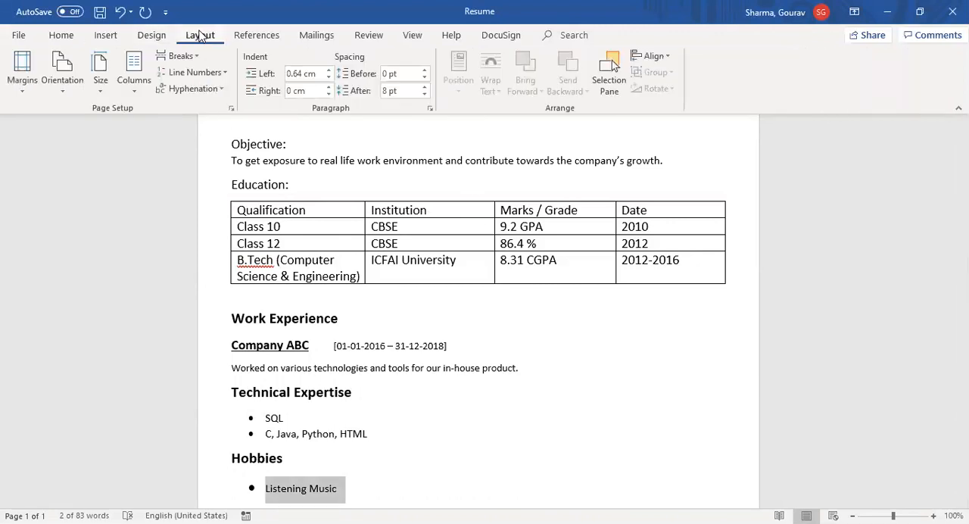
left_click(153, 38)
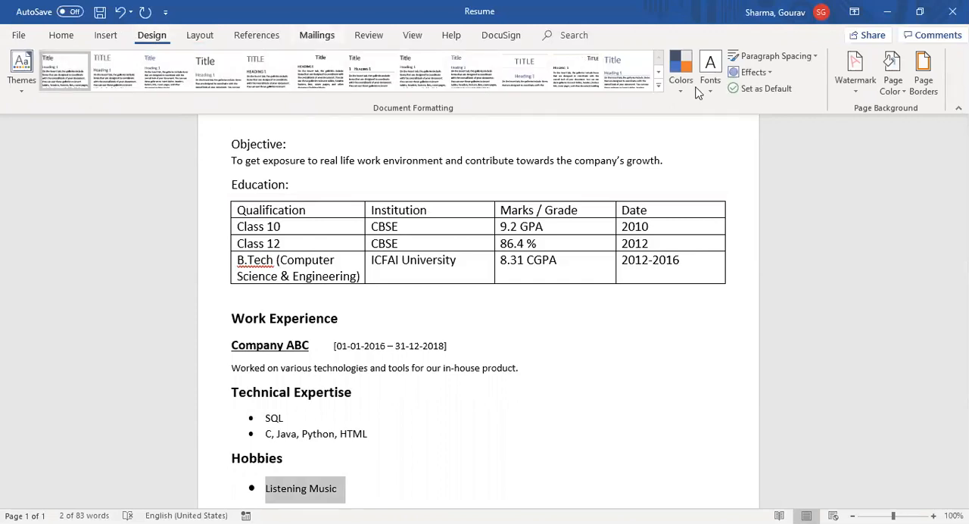
left_click(924, 87)
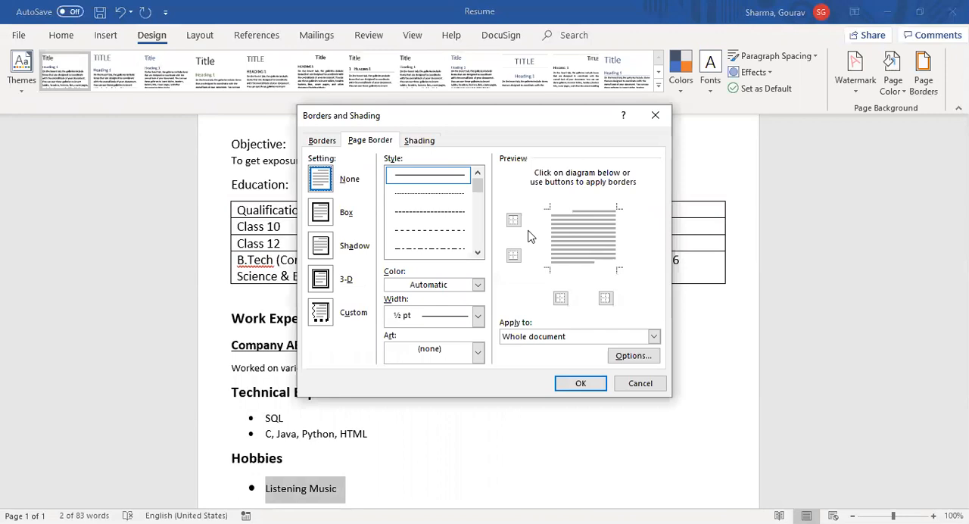
left_click(319, 214)
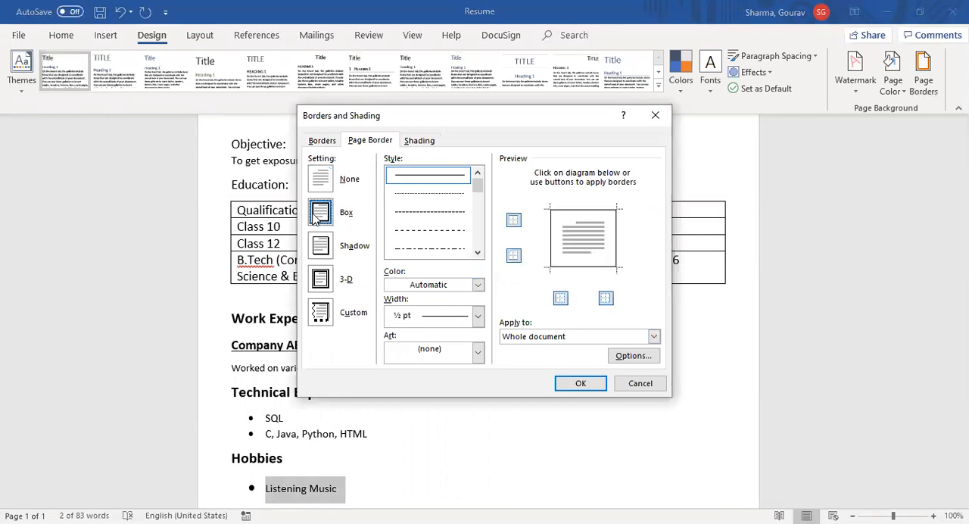
left_click(595, 379)
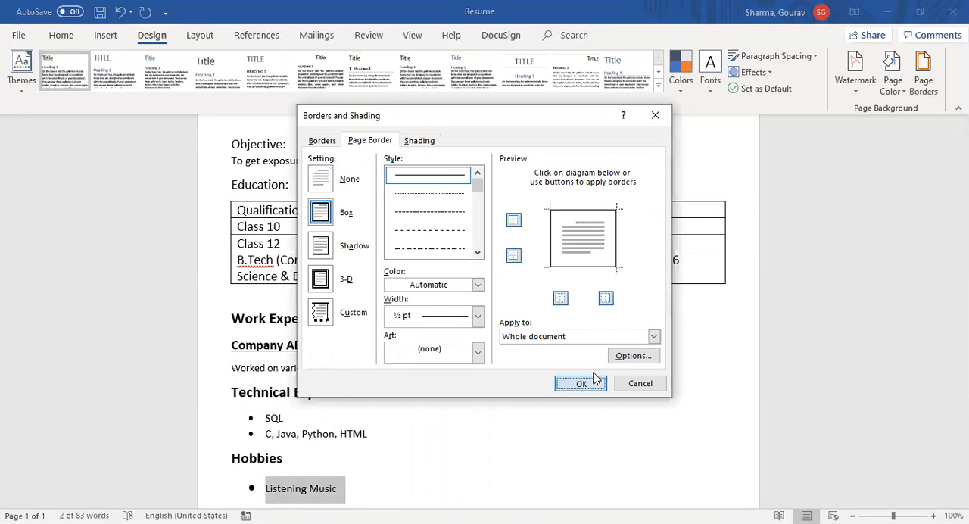
Step: Save the Resume document with its new page border
scroll(571, 430, "up", 4)
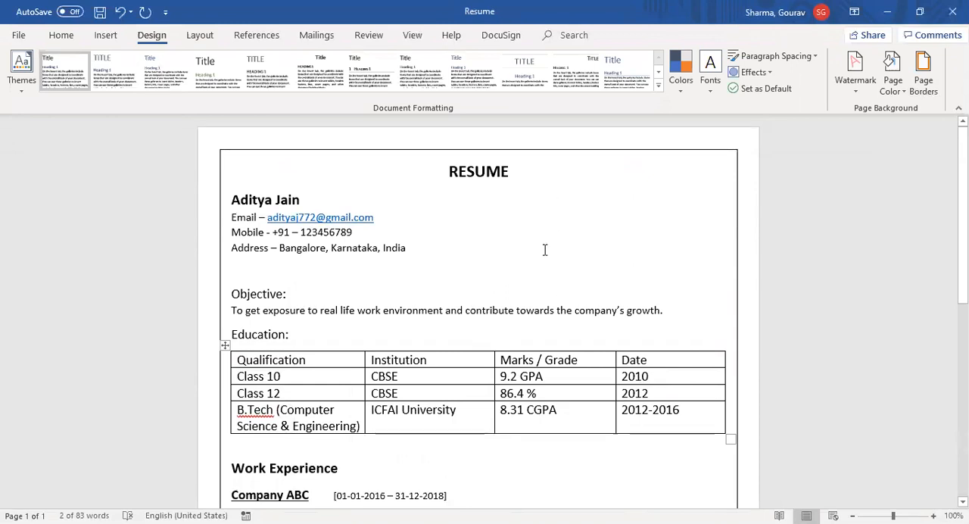
key("ctrl+s")
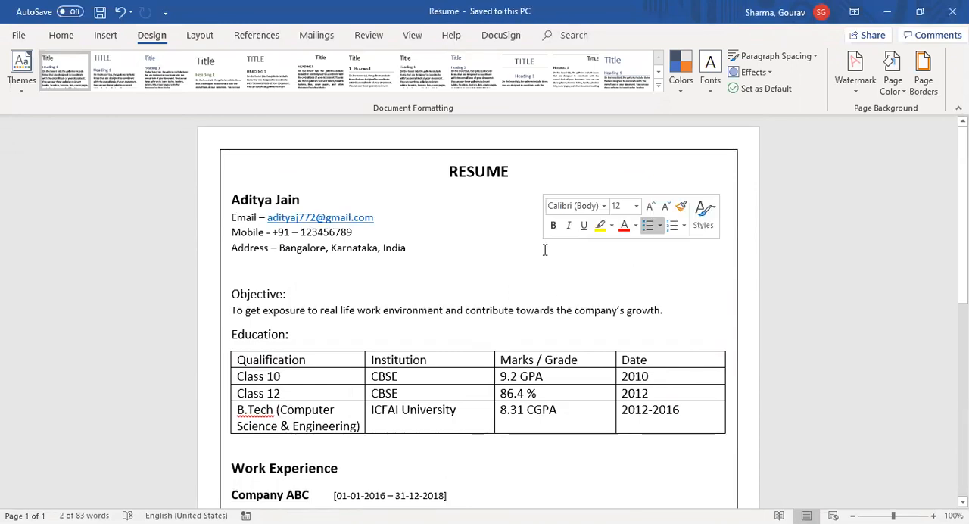
Step: Make the "Objective:" heading bold
left_click(544, 250)
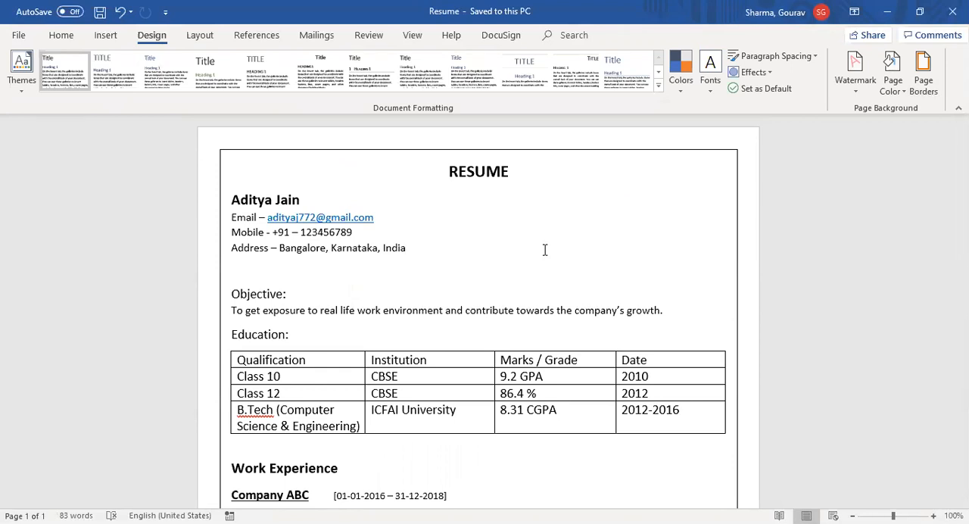
key("Down")
key("Down")
key("shift+Home")
key("ctrl+b")
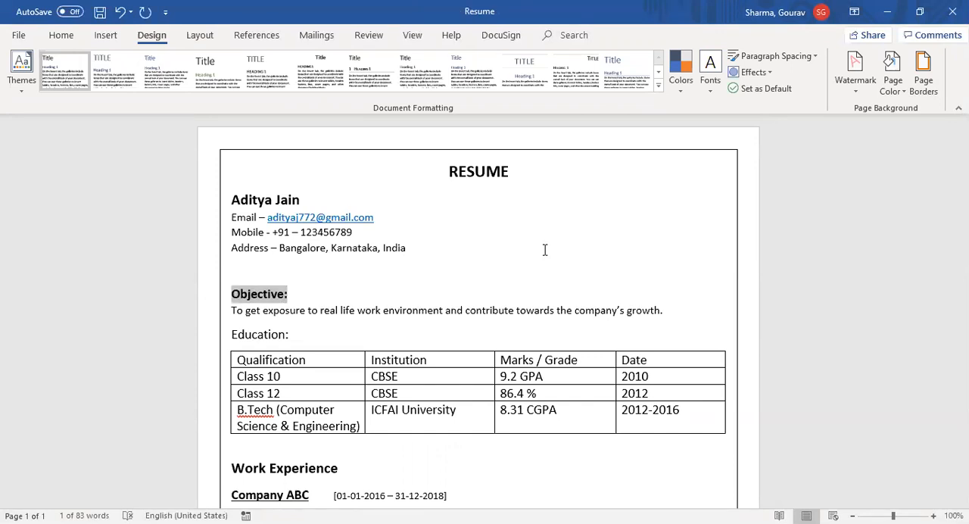
Step: Review the whole resume from the contact details through the education table down to Hobbies, including the page border
scroll(544, 250, "down", 1)
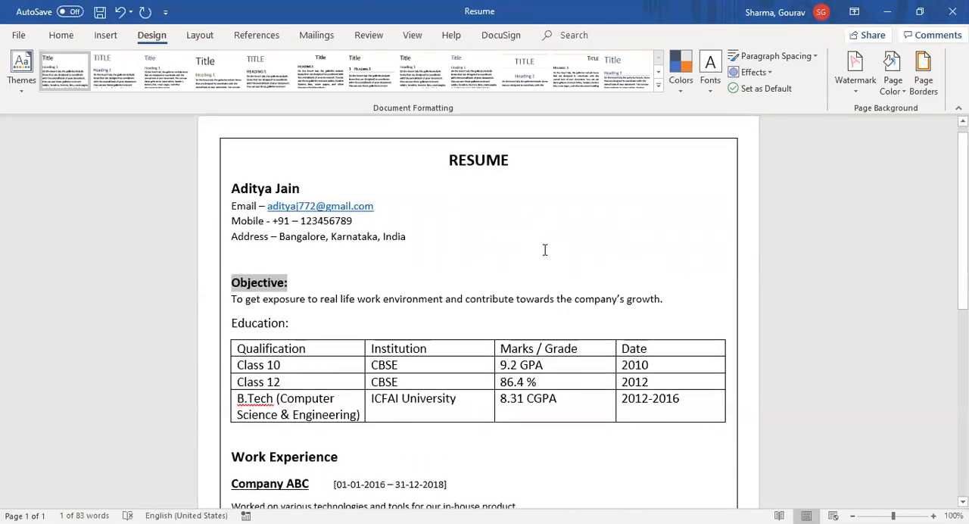
scroll(544, 250, "down", 1)
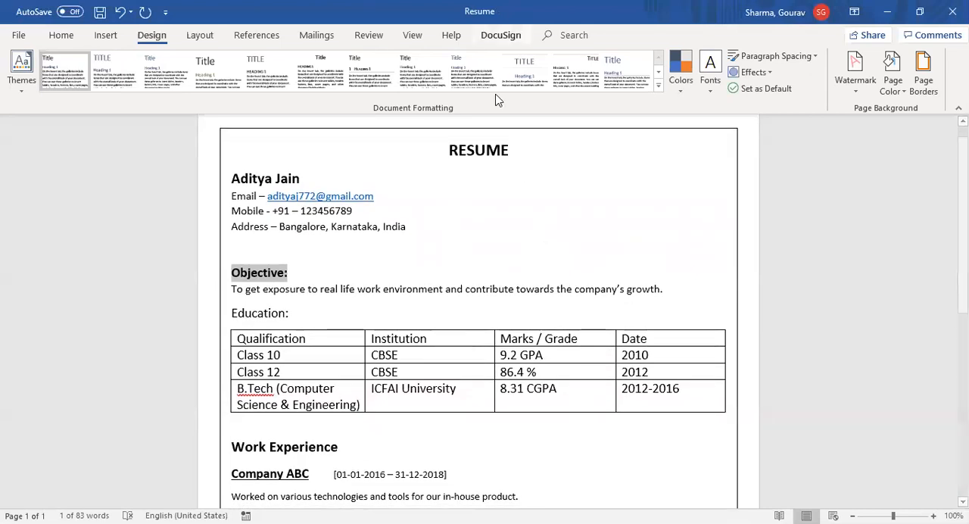
left_click(482, 25)
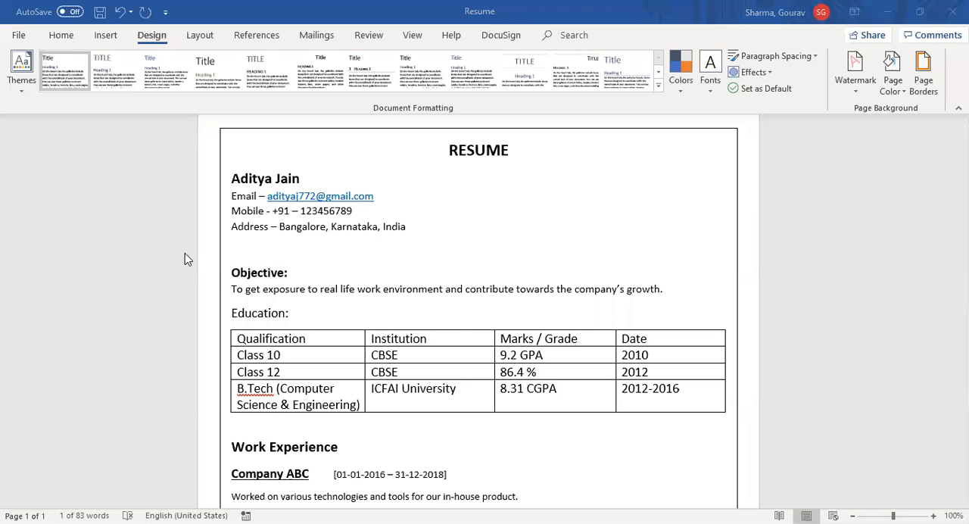
left_click(184, 253)
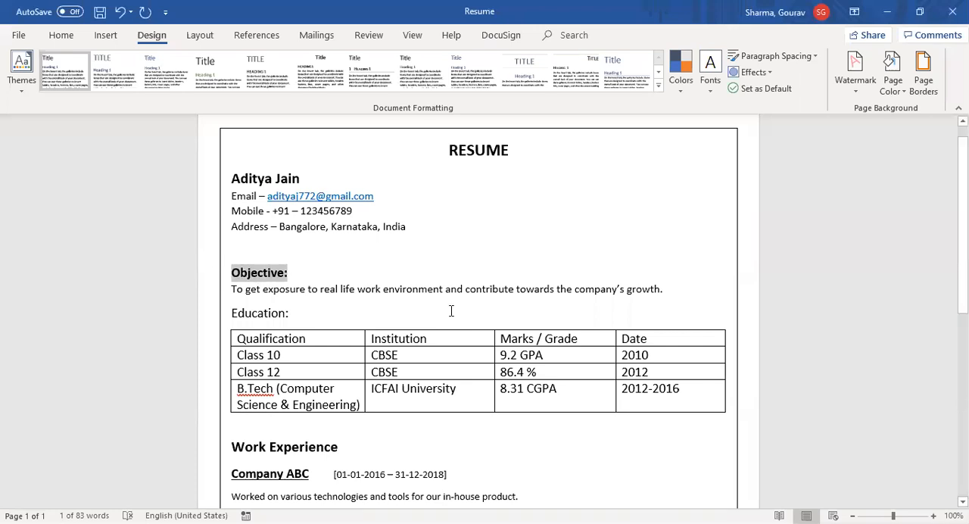
scroll(451, 311, "down", 3)
scroll(450, 312, "down", 3)
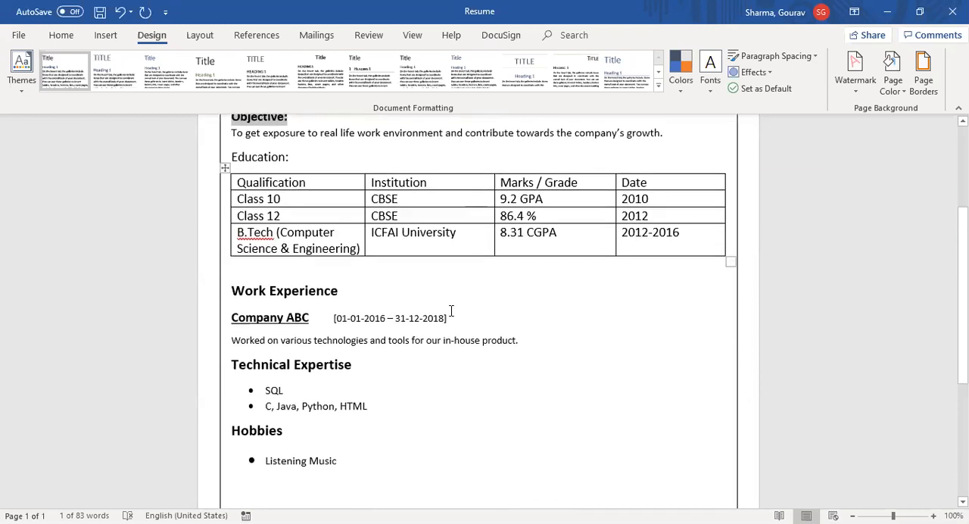
scroll(417, 329, "down", 3)
scroll(417, 329, "up", 3)
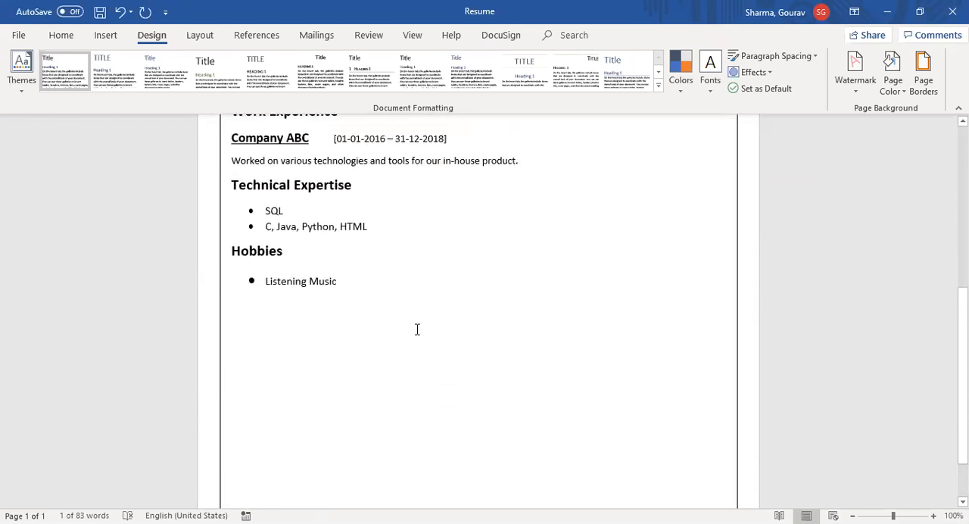
scroll(417, 328, "up", 5)
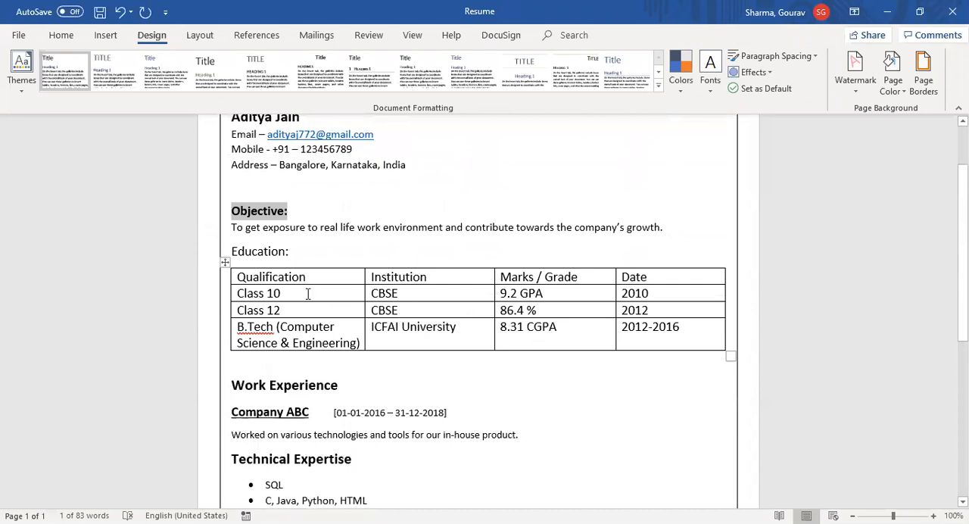
scroll(378, 409, "down", 4)
scroll(380, 410, "up", 1)
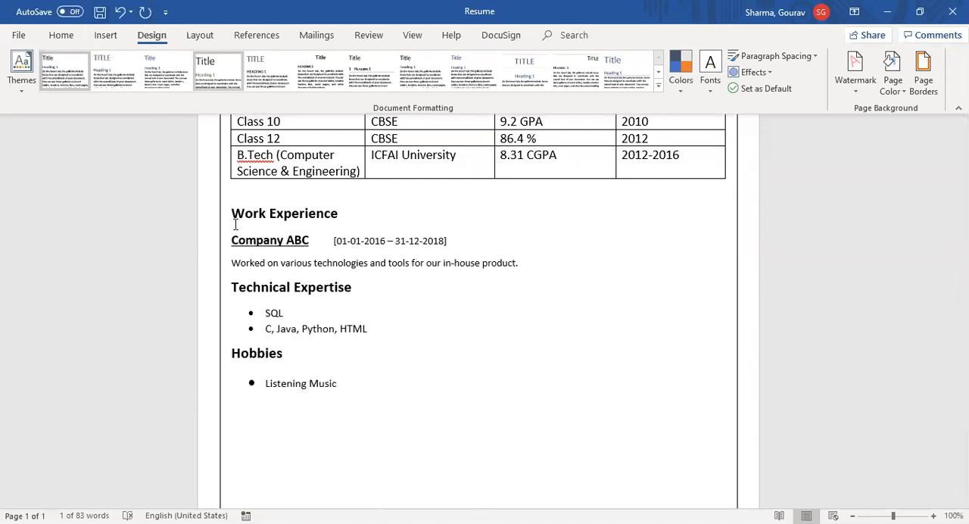
scroll(263, 292, "up", 6)
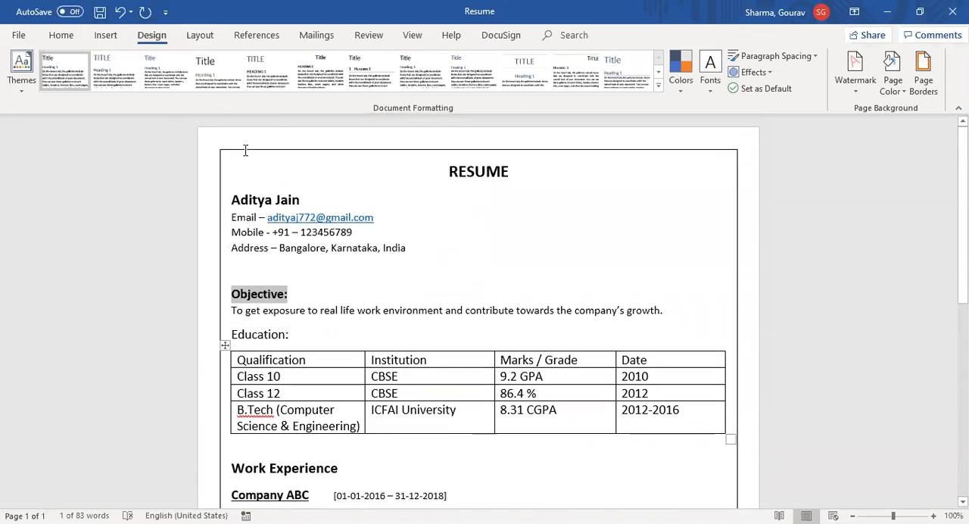
left_click(925, 81)
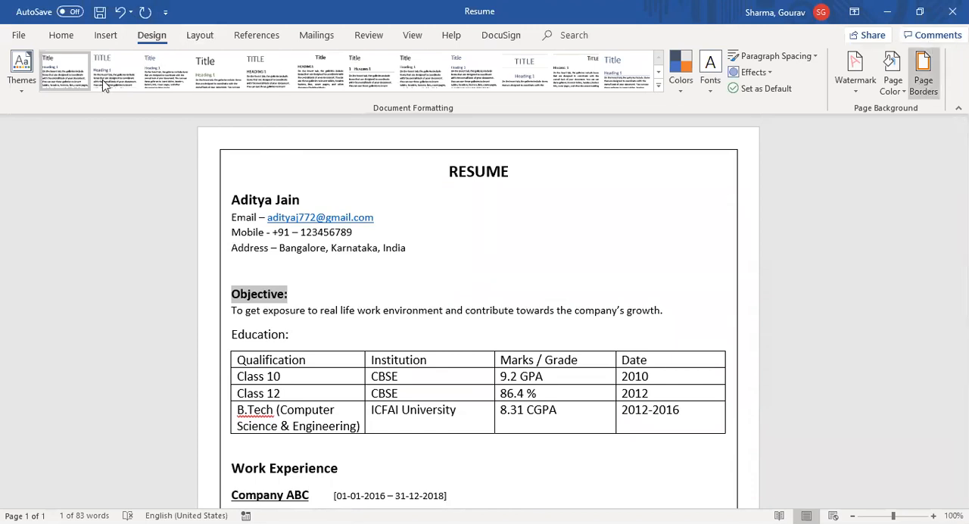
left_click(56, 38)
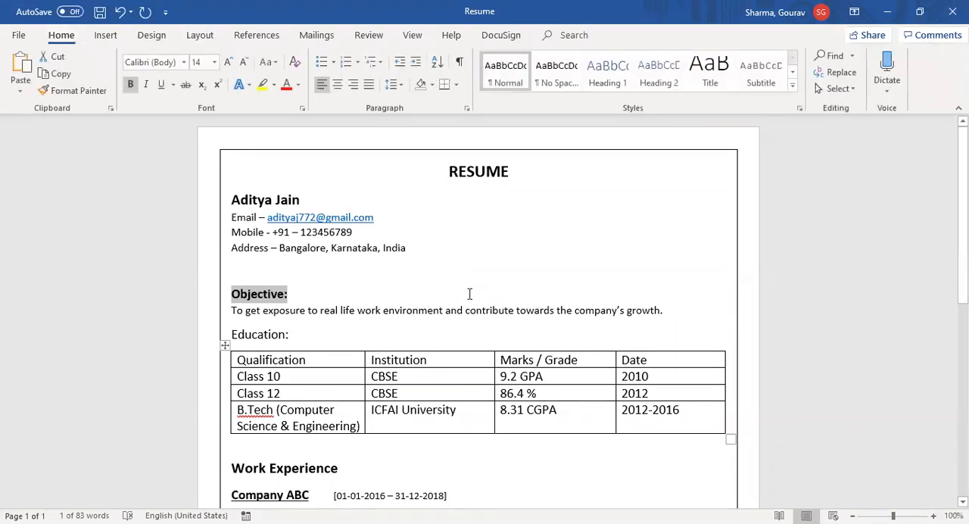